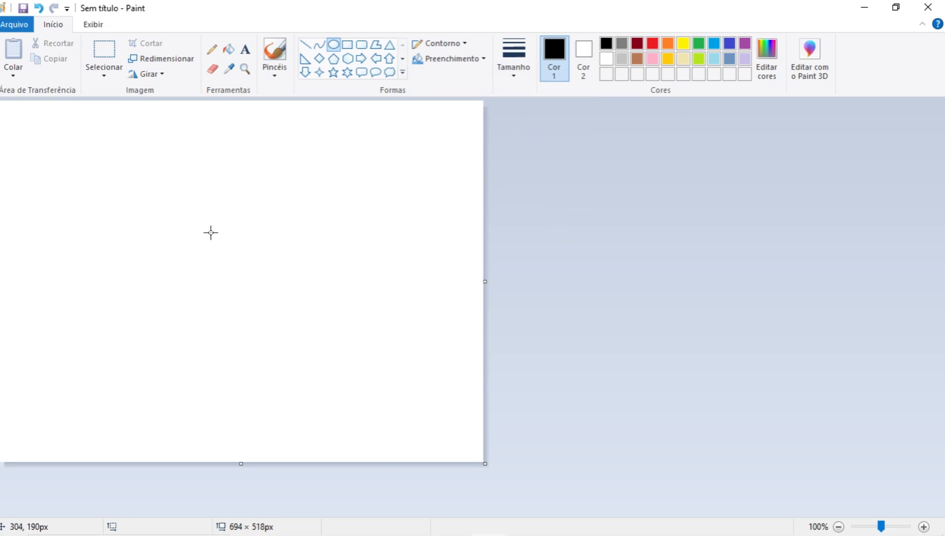
Draw a tall black-outlined oval for the bee's body and place it slightly left of the canvas centre.
drag(210, 228, 279, 340)
drag(247, 280, 215, 273)
click(537, 296)
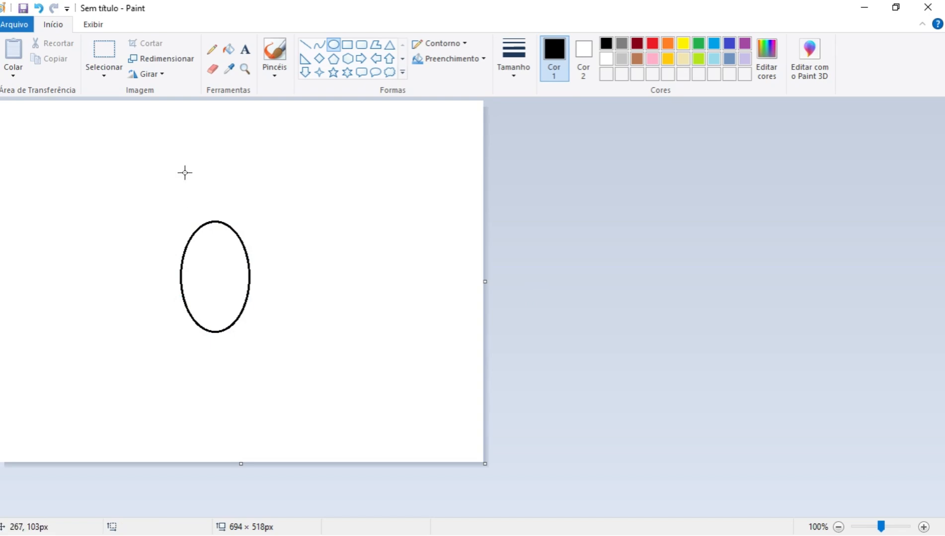
Draw a solid-filled white head circle about 140 × 134 px and place it overlapping the top of the body oval.
drag(192, 172, 289, 265)
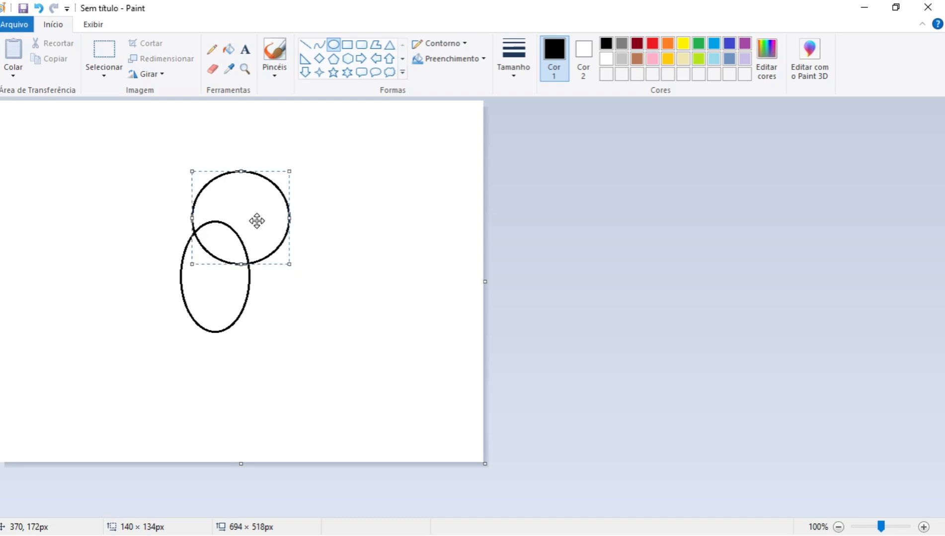
drag(255, 219, 222, 189)
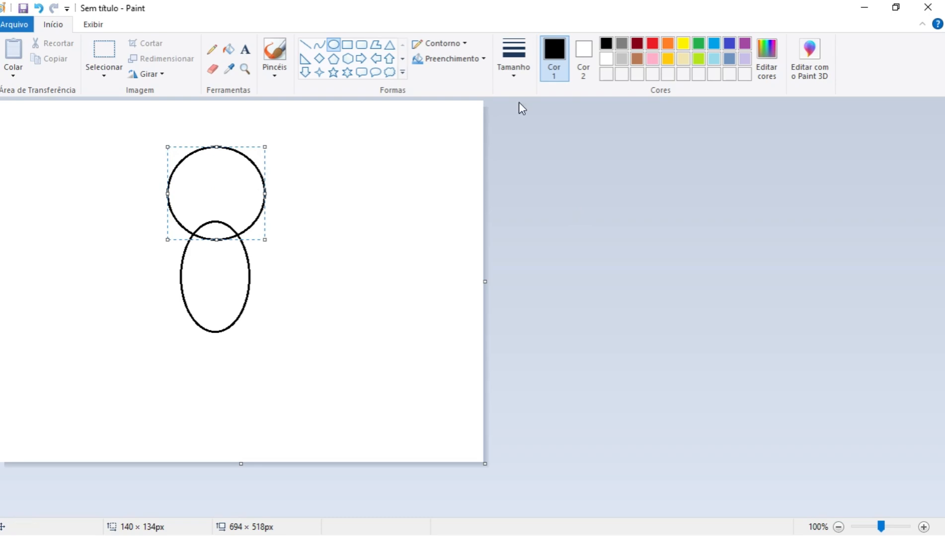
click(474, 59)
click(467, 93)
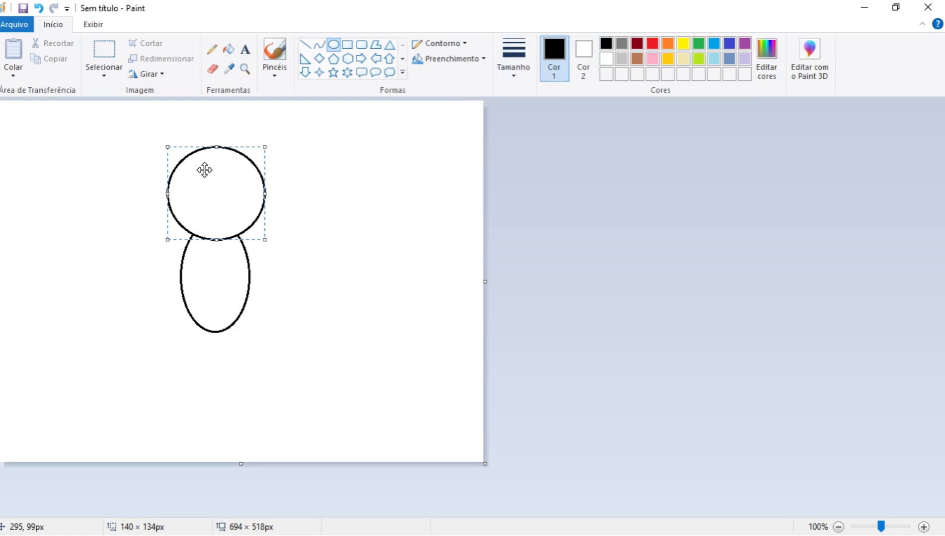
click(516, 197)
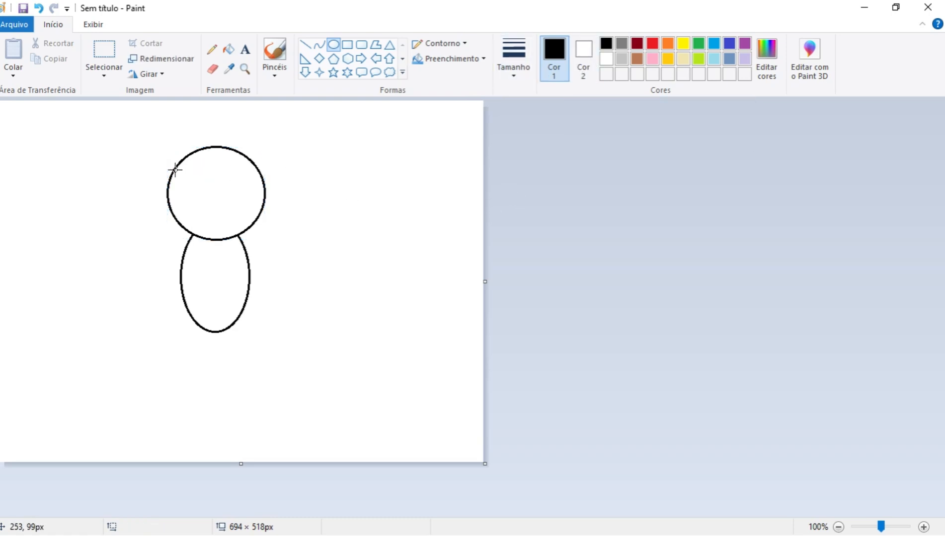
Draw two round eyes side by side in the upper half of the head, the right one about 72 × 70 px.
drag(173, 169, 245, 189)
click(520, 222)
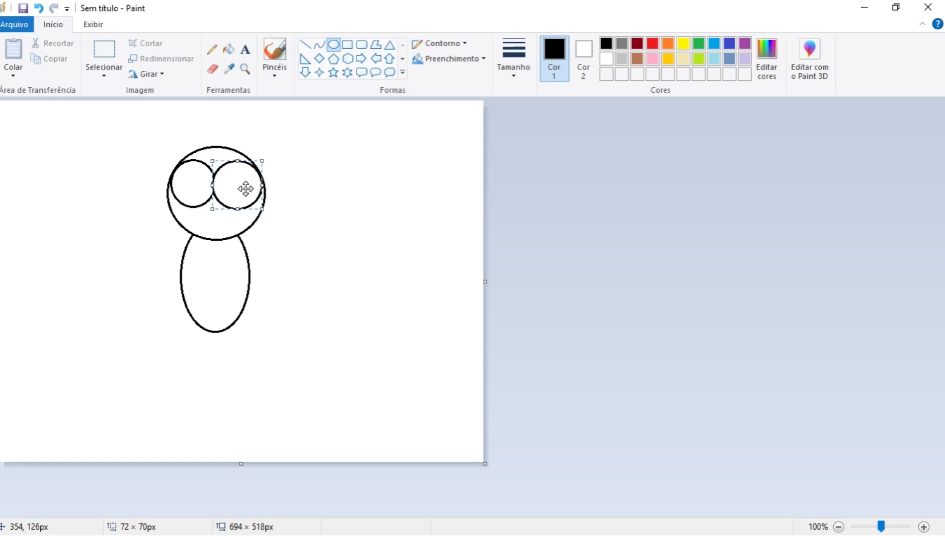
click(531, 221)
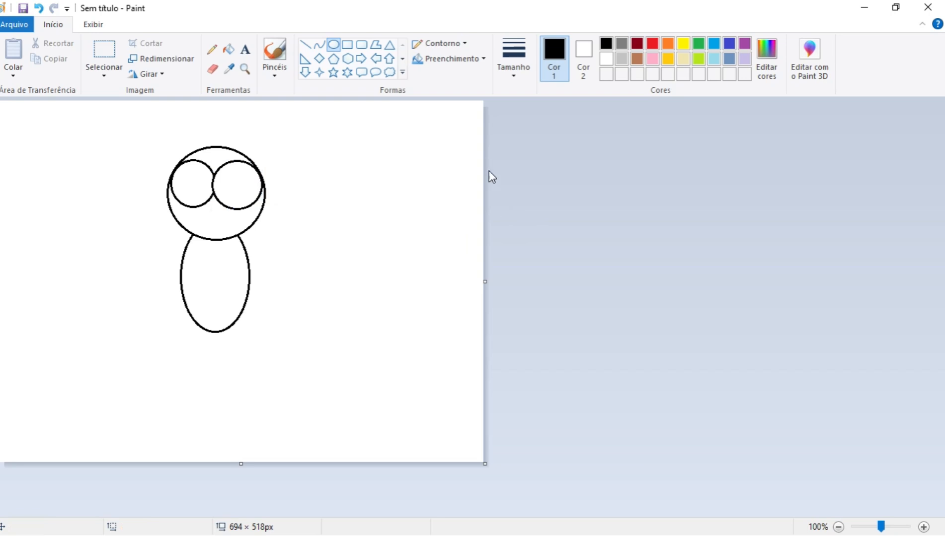
click(320, 46)
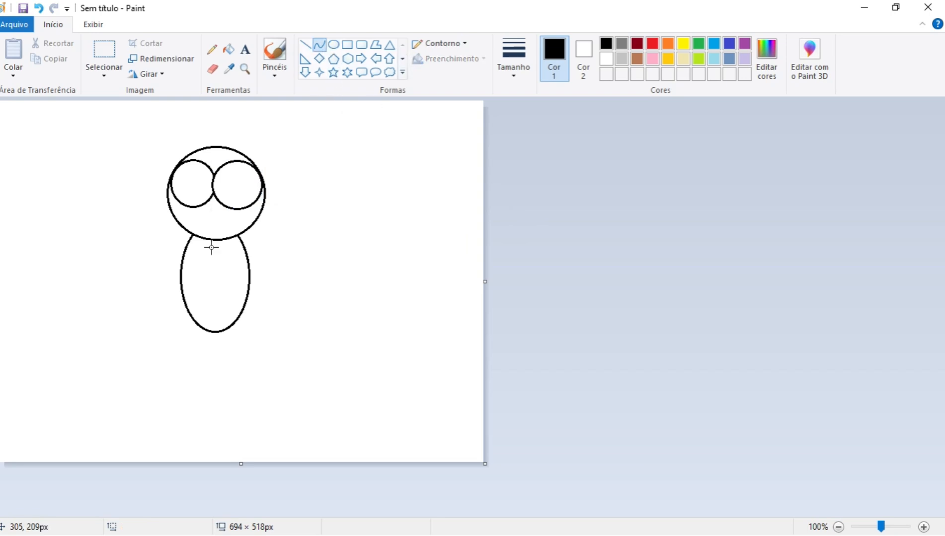
click(182, 261)
click(248, 261)
drag(232, 262, 247, 262)
click(286, 263)
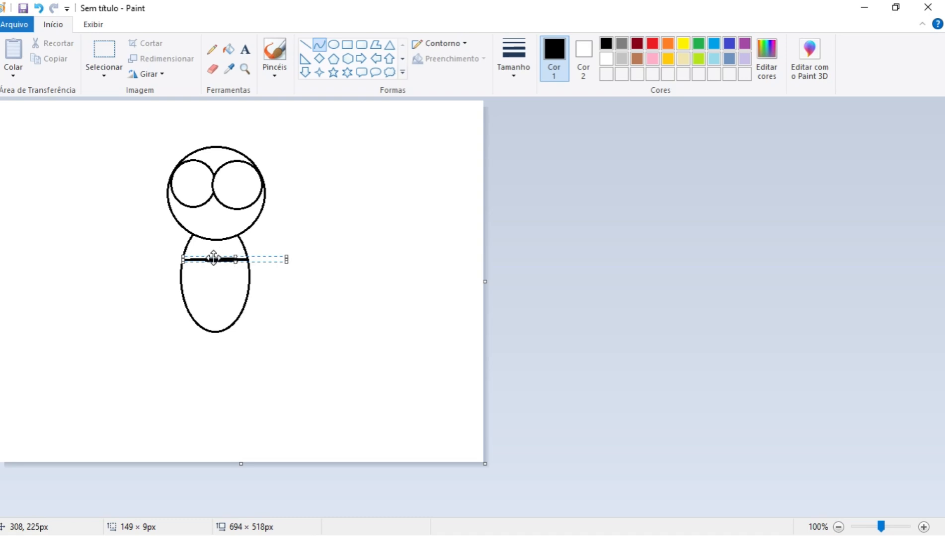
drag(211, 258, 587, 286)
click(522, 248)
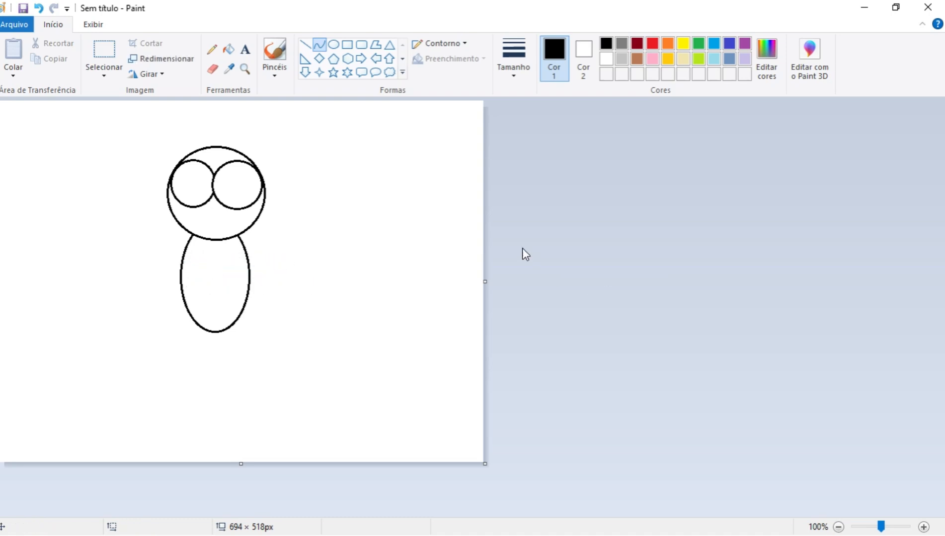
drag(185, 266, 196, 268)
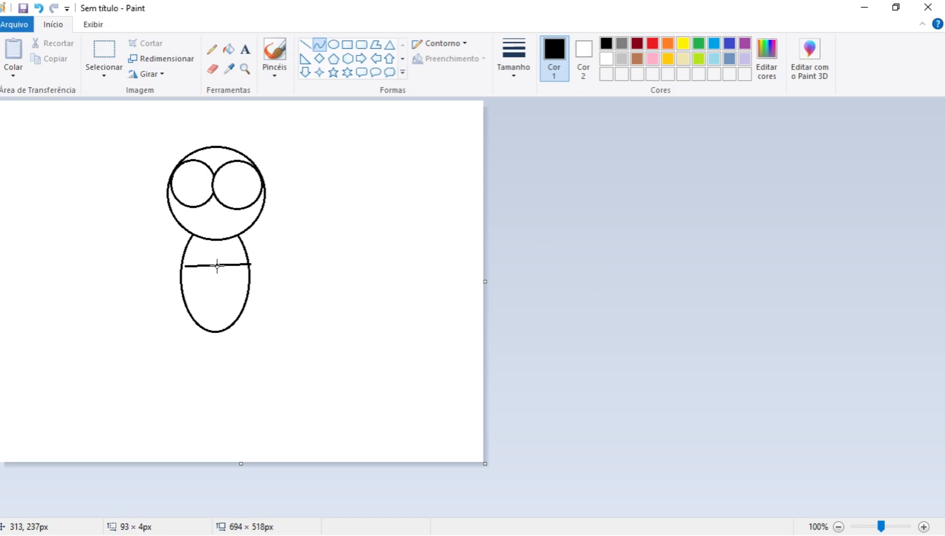
drag(196, 283, 538, 247)
click(521, 286)
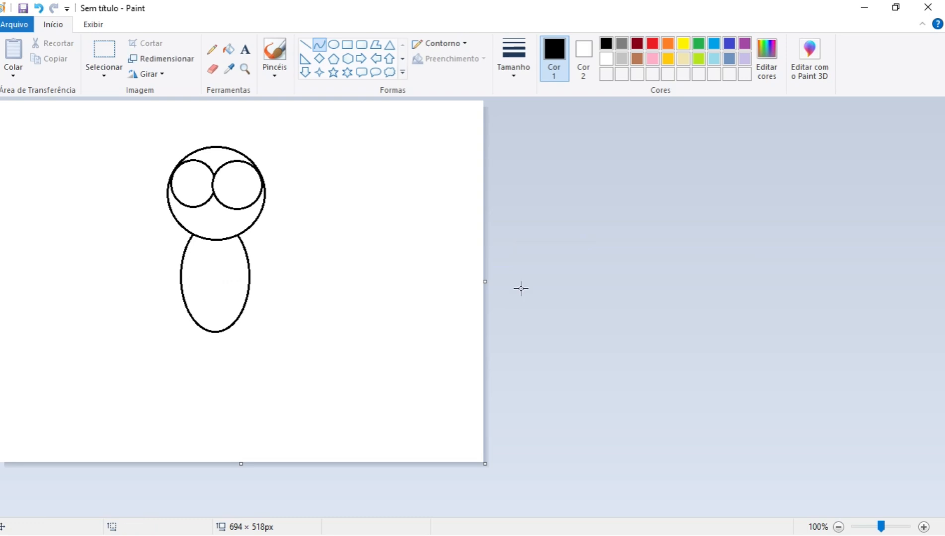
Draw two flat ovals across the body as stripes, the upper one about 93 × 18 px and a thinner one below.
click(334, 45)
drag(183, 255, 249, 268)
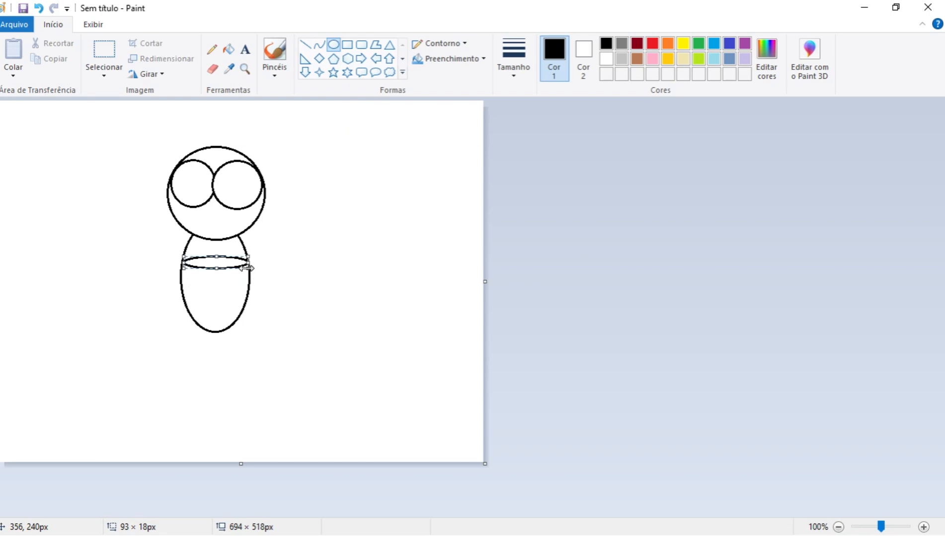
click(507, 272)
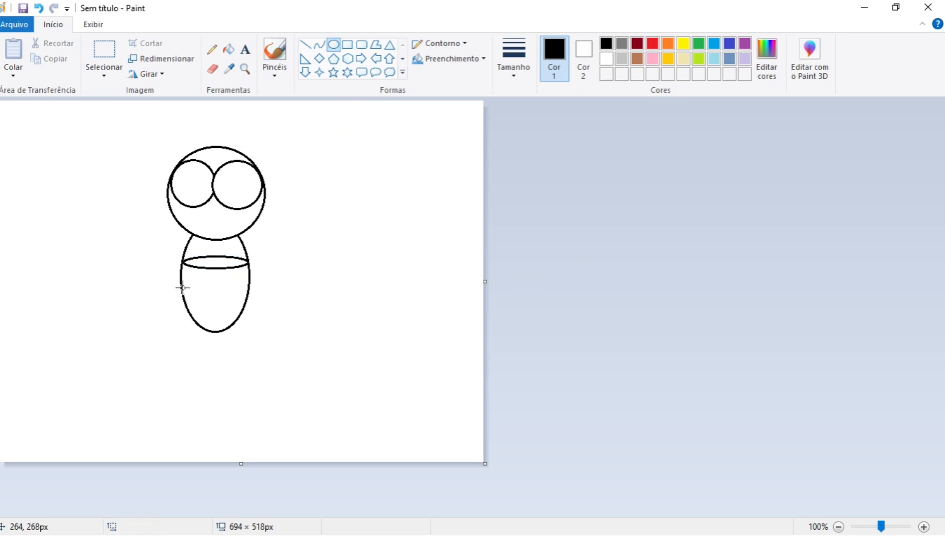
drag(183, 288, 249, 294)
click(522, 276)
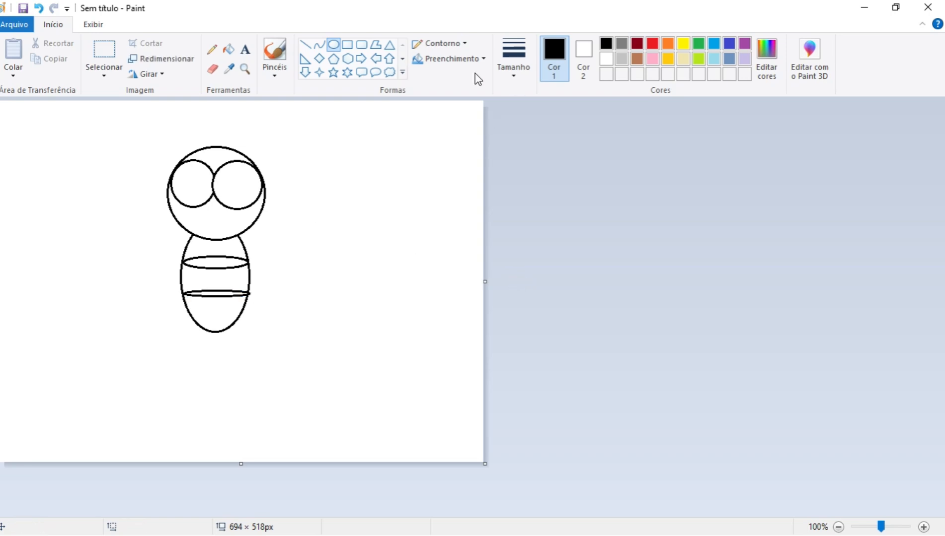
Cover the upper edges of both stripe ovals with white ovals without outline, leaving only the lower curves across the body.
click(465, 44)
click(460, 61)
mouse_move(183, 258)
mouse_down()
mouse_move(236, 259)
mouse_move(250, 270)
mouse_move(227, 258)
mouse_up()
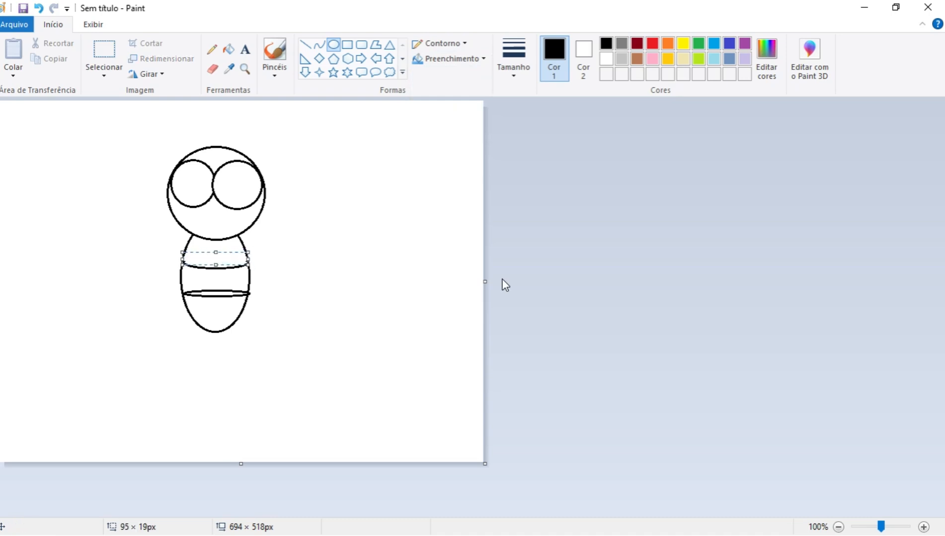
click(439, 272)
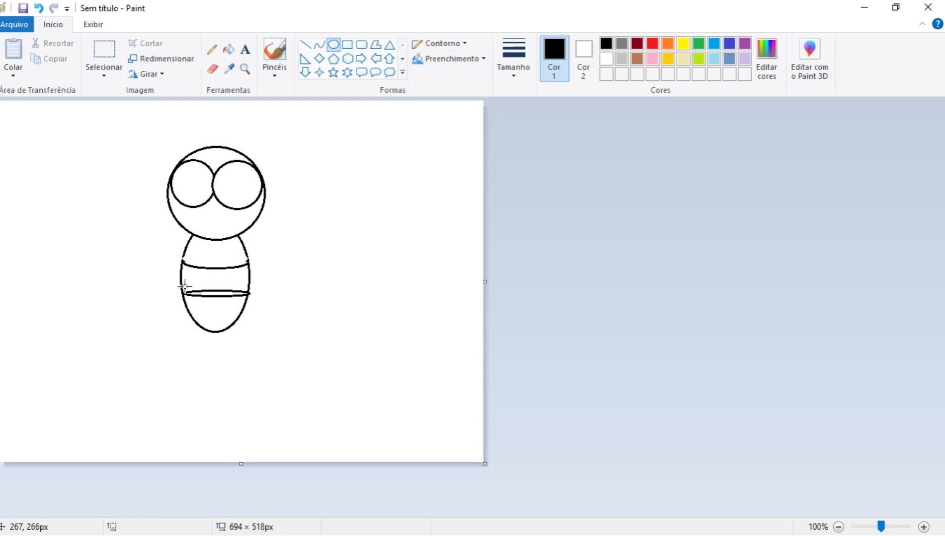
drag(184, 286, 217, 295)
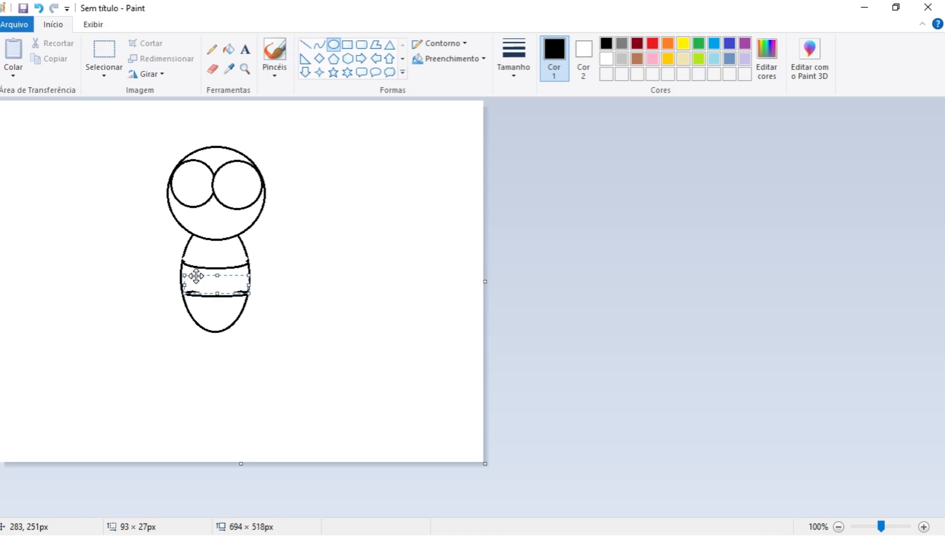
drag(216, 275, 216, 288)
click(519, 290)
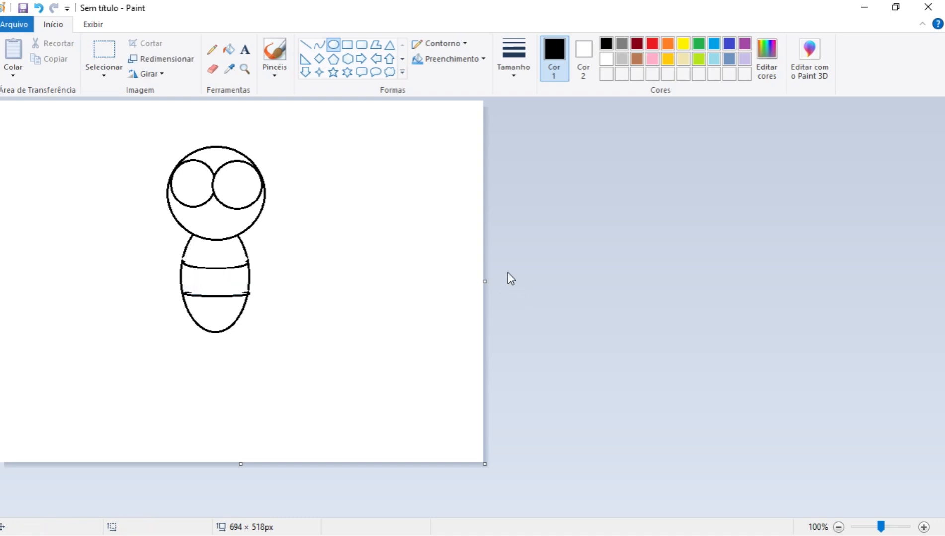
Restore the solid-color outline and draw a flat mouth oval about 67 × 20 px below the eyes.
click(467, 47)
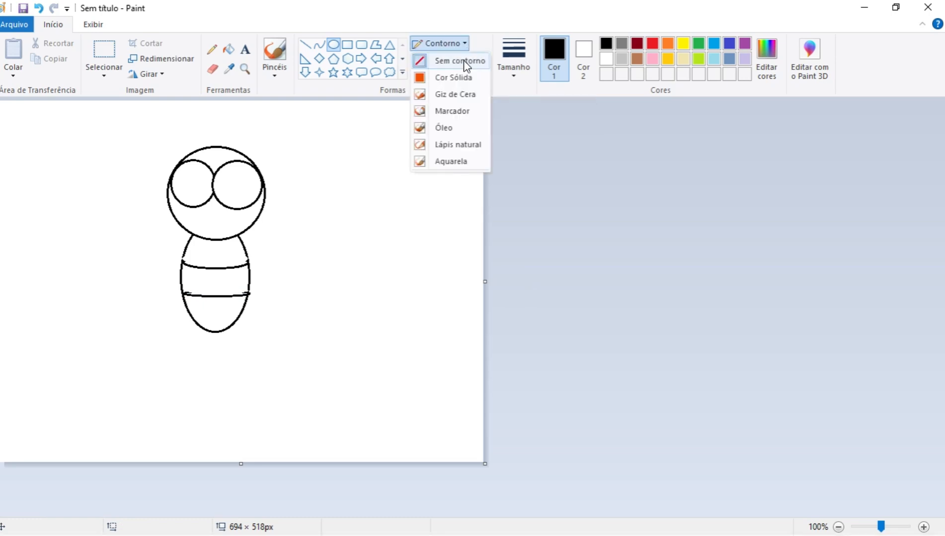
click(457, 77)
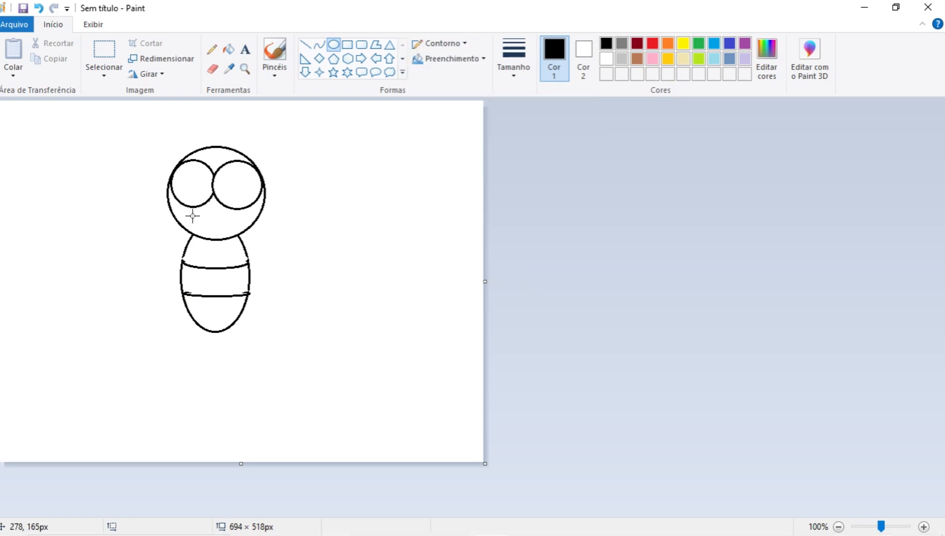
drag(193, 216, 239, 229)
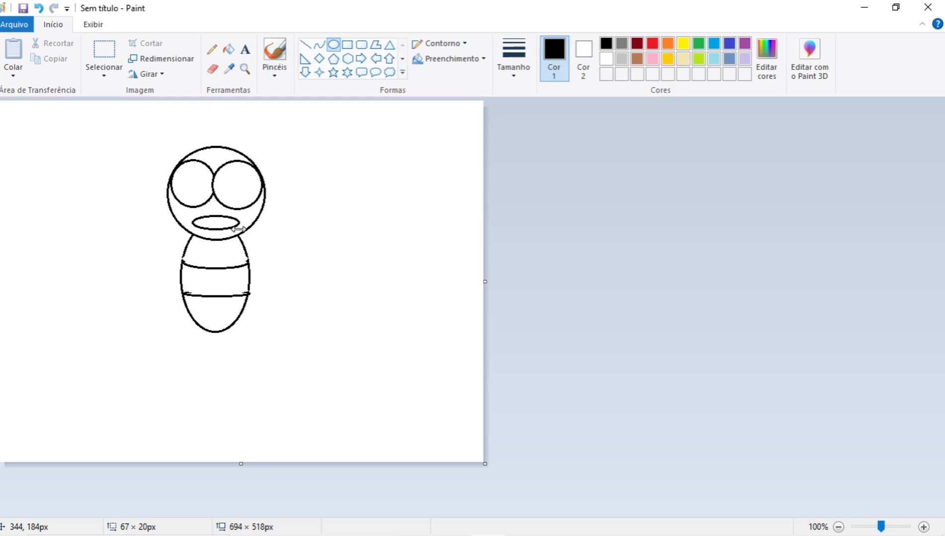
click(539, 224)
Cover the mouth's upper edge with a white oval without outline, about 60 × 19 px, leaving a smile.
click(467, 46)
click(468, 62)
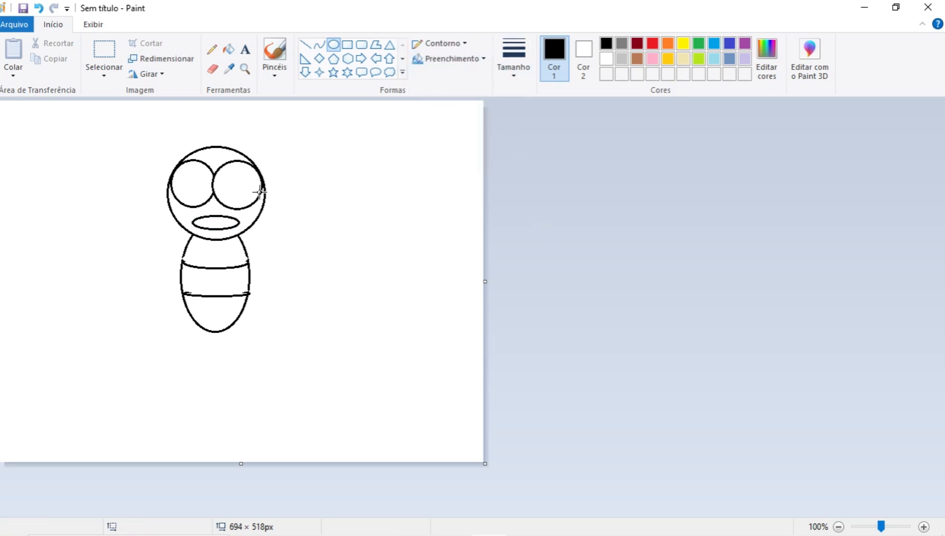
drag(194, 213, 236, 227)
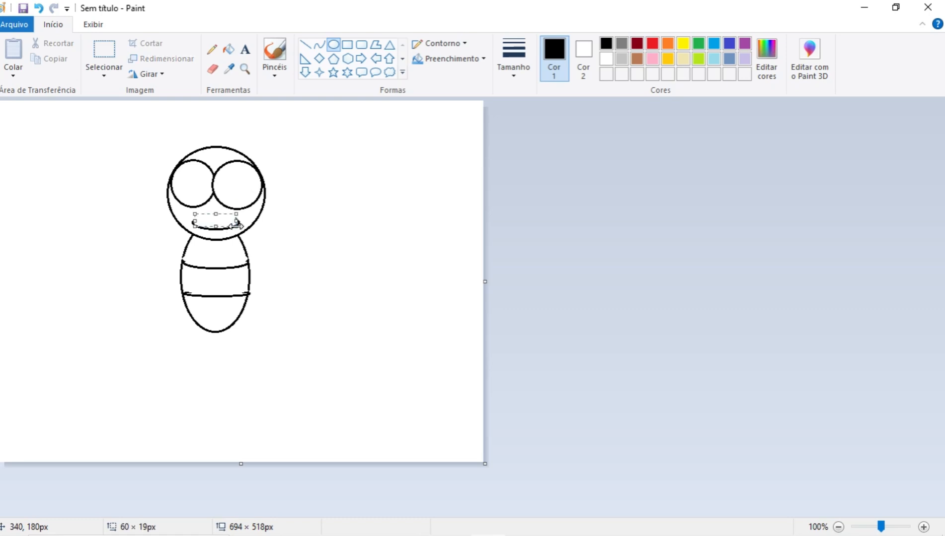
click(513, 250)
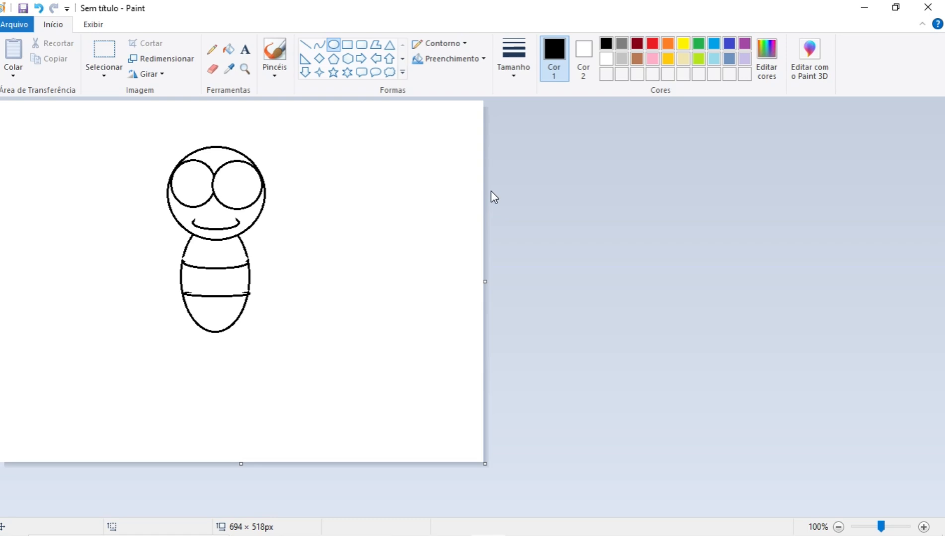
Close the small gaps where the upper stripe meets the body outline using the Pencil.
click(216, 52)
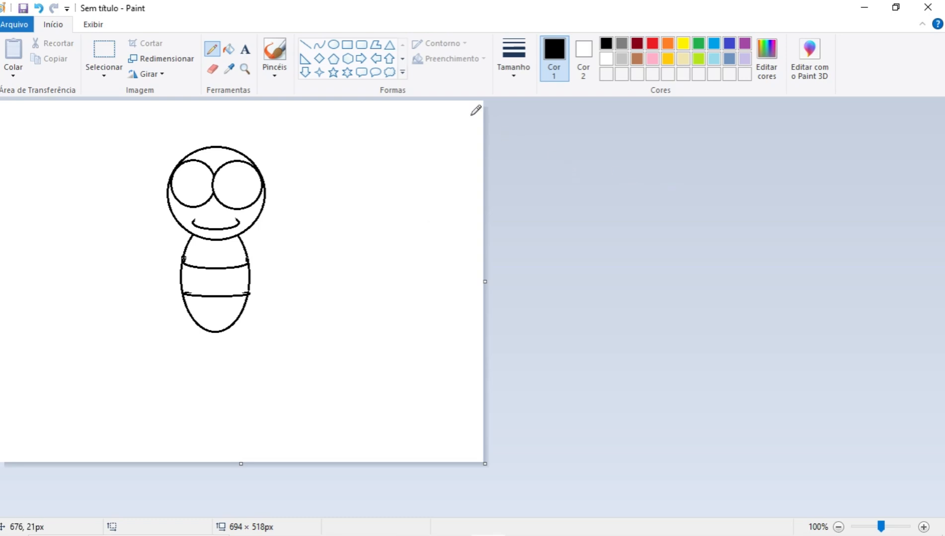
Draw the right wing as a solid-outlined oval about 105 × 59 px touching the upper body.
click(334, 43)
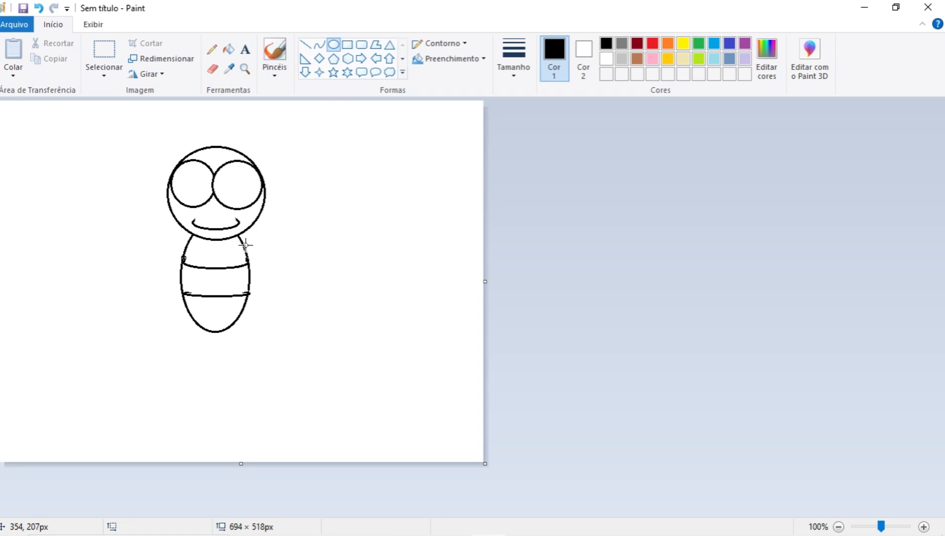
drag(246, 244, 521, 199)
click(509, 245)
click(465, 44)
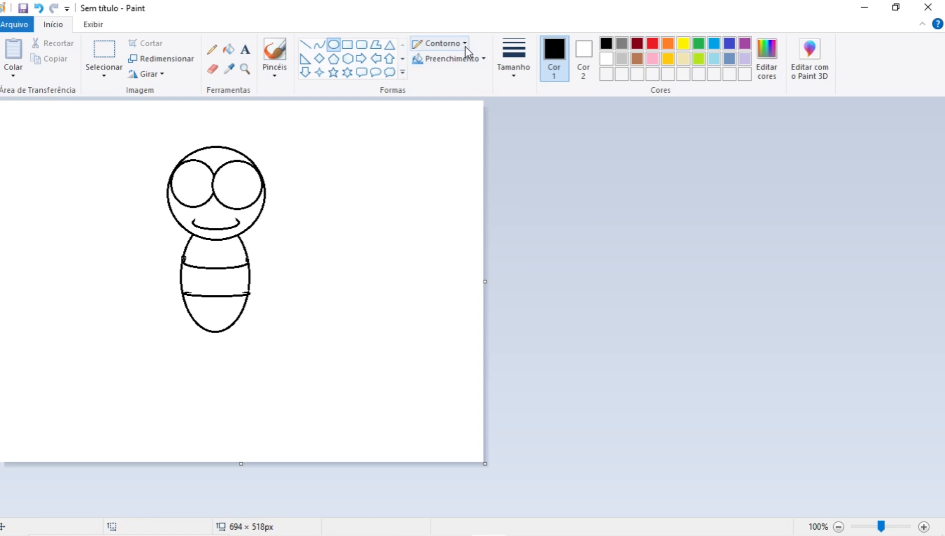
click(459, 78)
drag(243, 242, 284, 246)
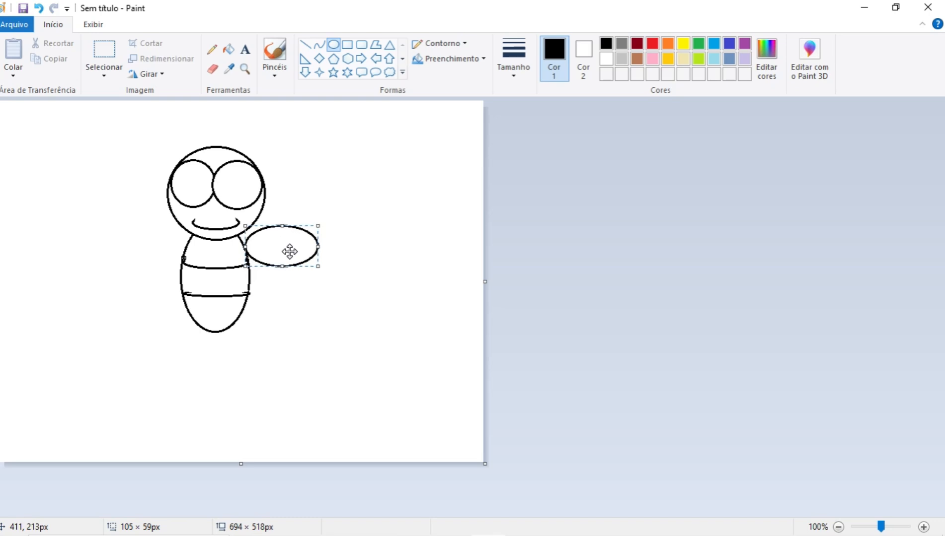
click(501, 270)
Draw the left wing as an oval about 98 × 58 px touching the upper body.
drag(117, 225, 162, 244)
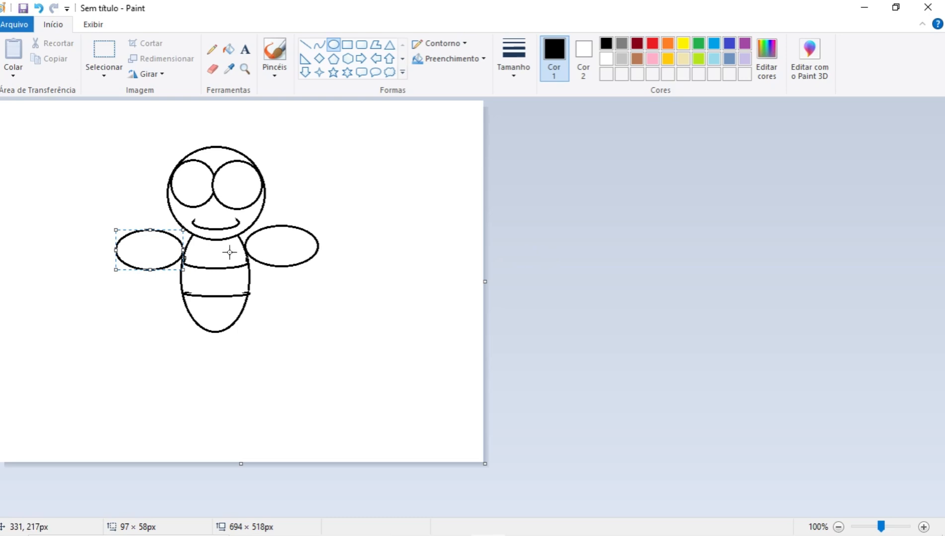
drag(122, 251, 116, 251)
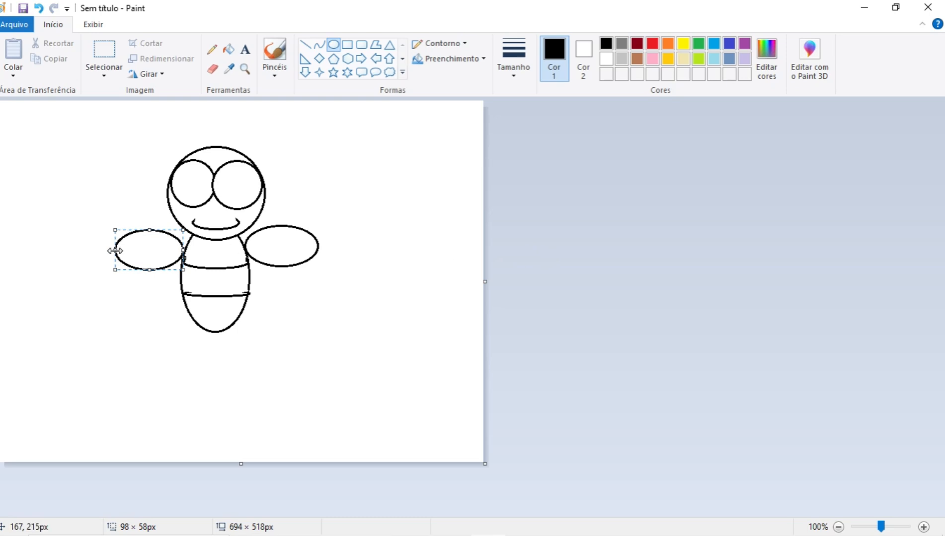
click(503, 223)
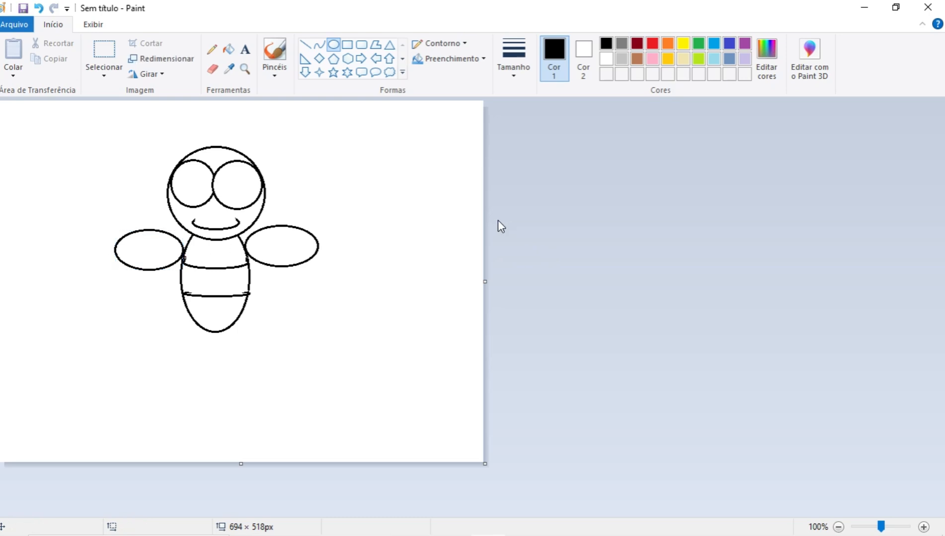
Fill the area of the head above the eyes and the body's top section with black.
click(234, 48)
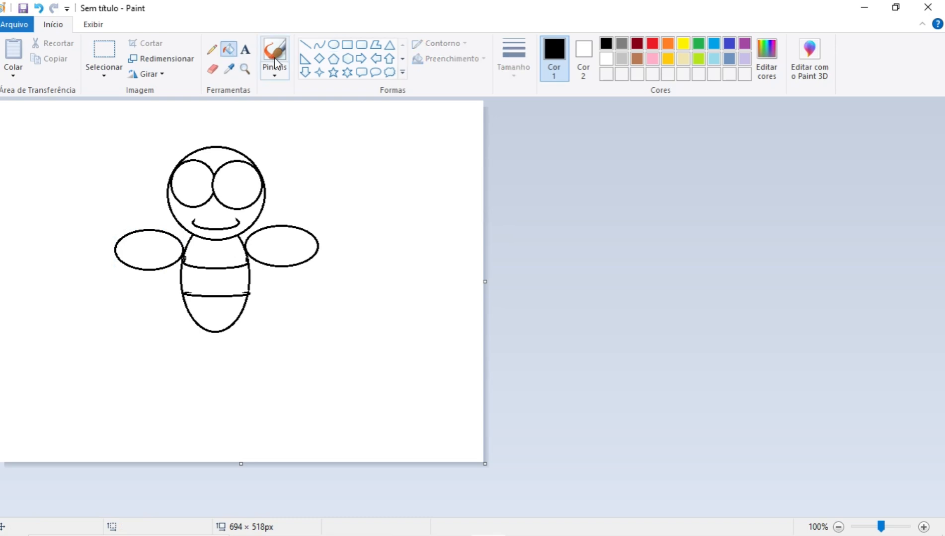
click(220, 152)
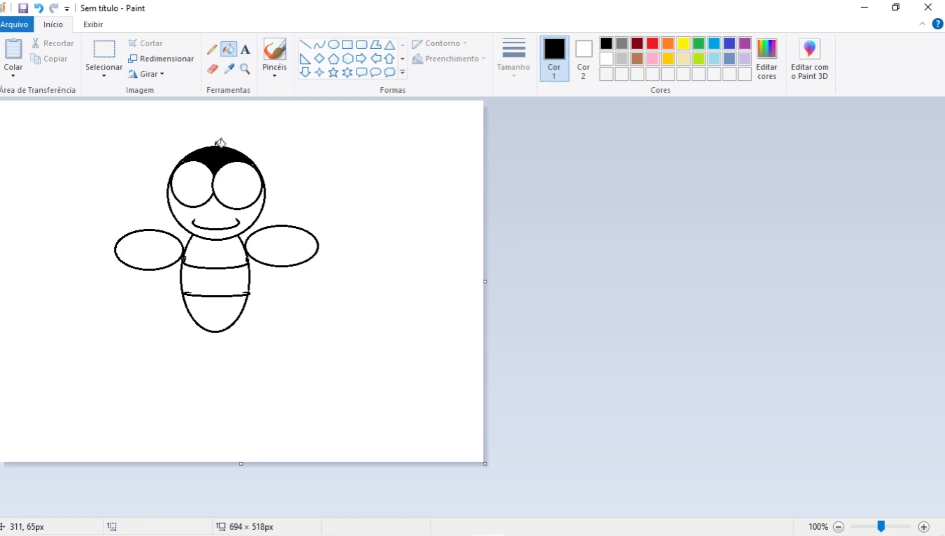
click(214, 247)
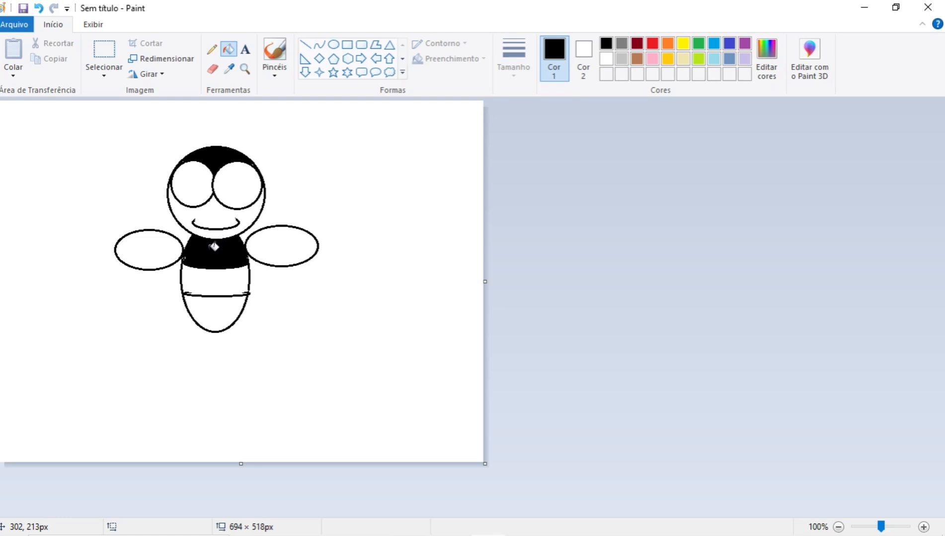
Fill the body's lowest section with black, and the face and the body's middle stripe with yellow.
click(211, 309)
click(682, 44)
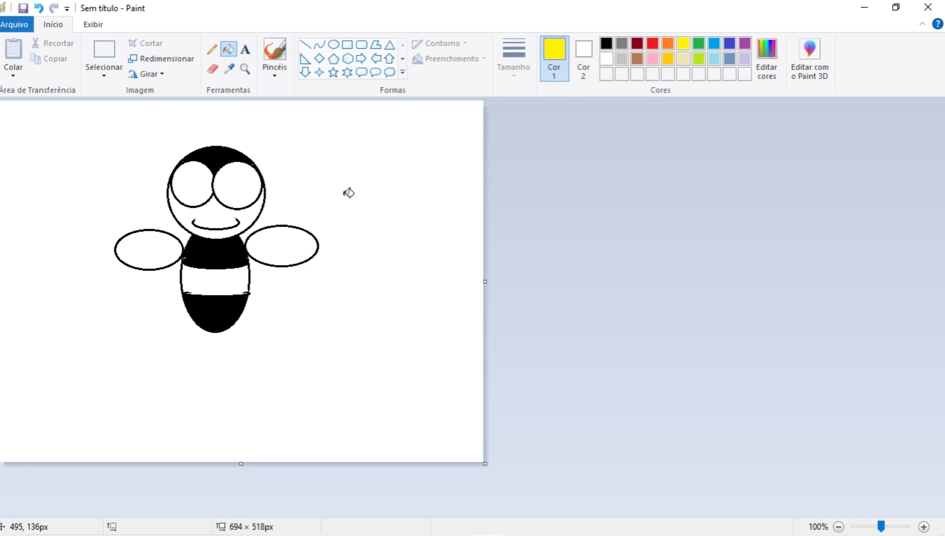
click(219, 211)
click(214, 278)
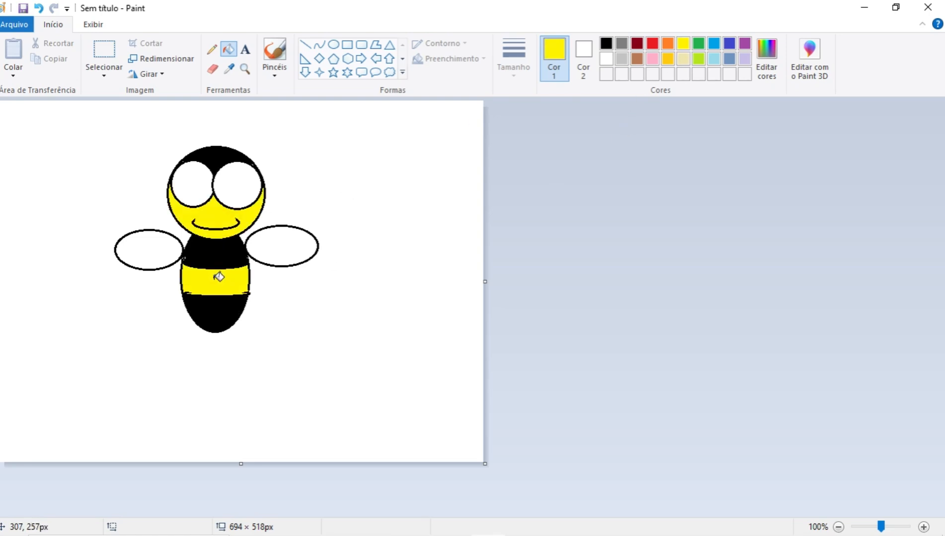
Draw an indigo-filled oval pupil with a black outline in the lower part of each eye, about 36 × 40 px.
click(605, 43)
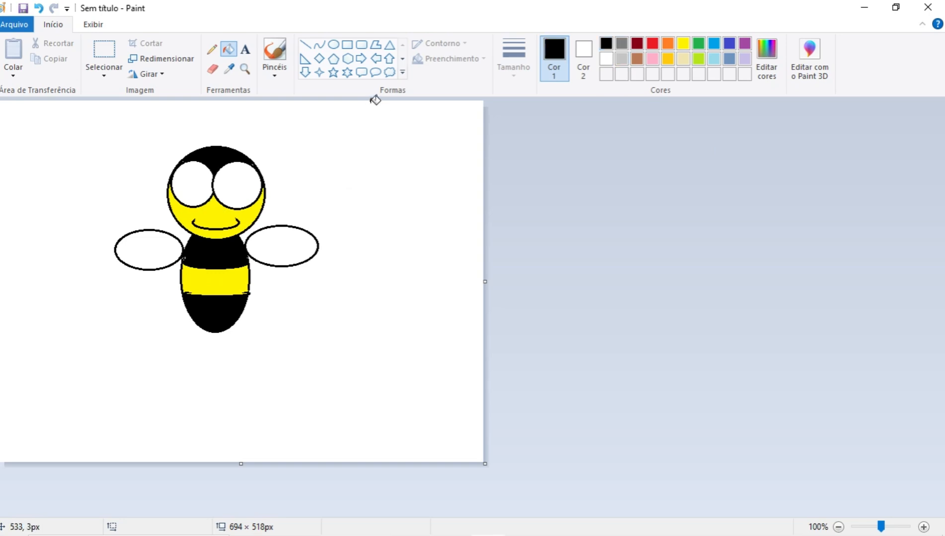
click(586, 50)
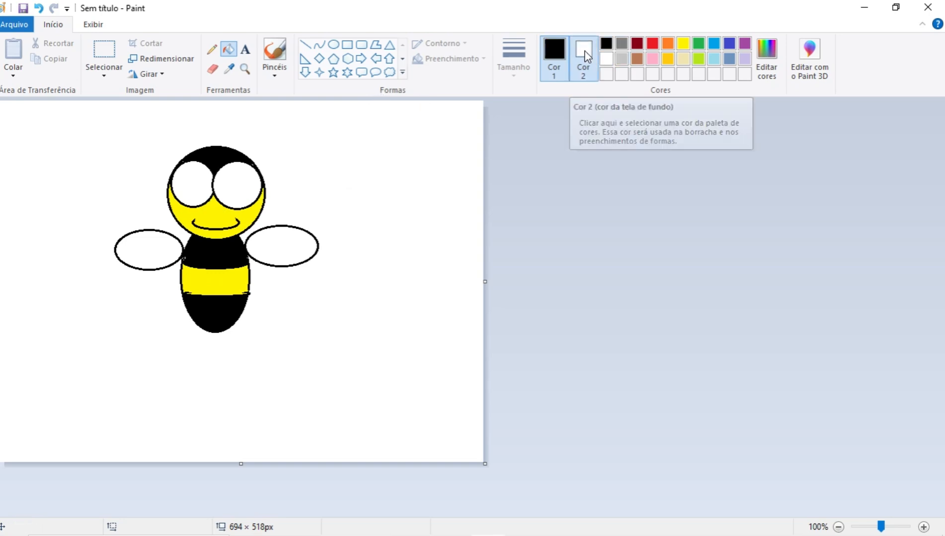
click(714, 44)
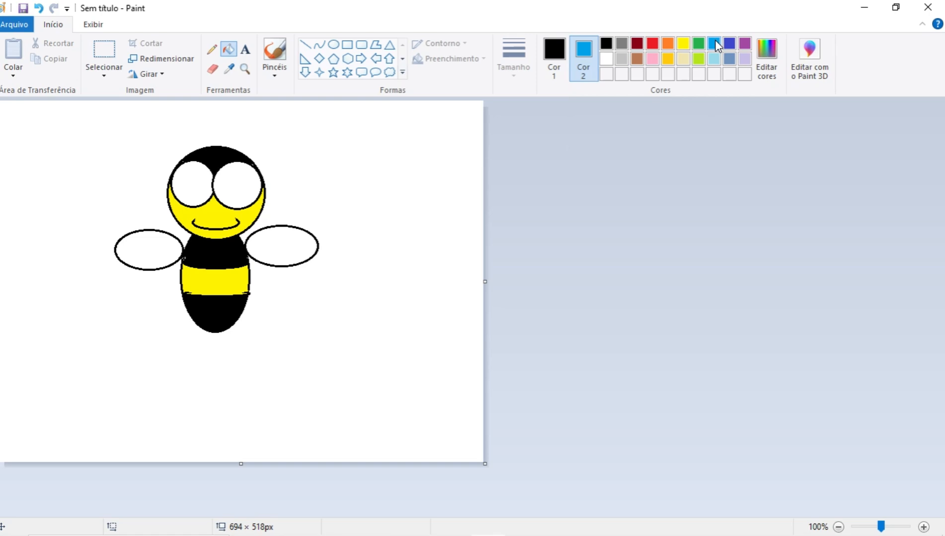
click(728, 44)
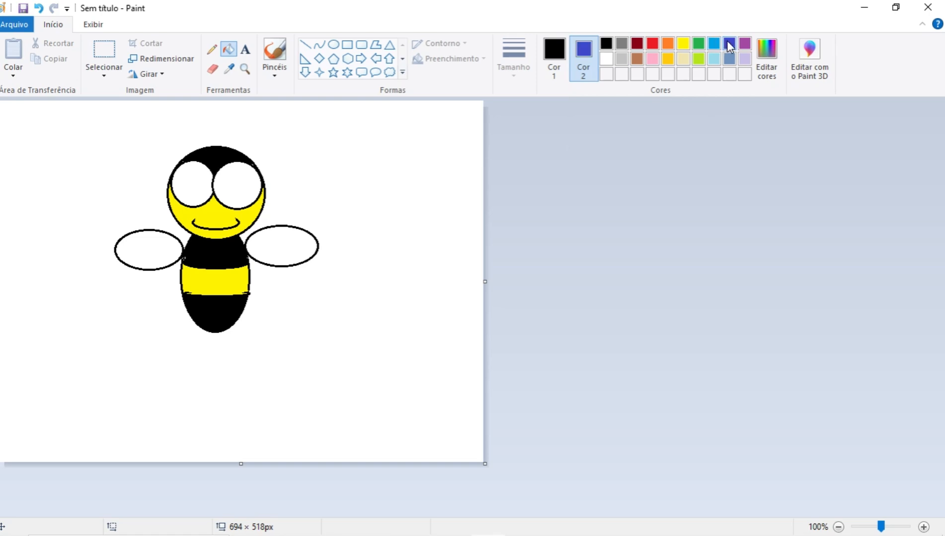
click(336, 47)
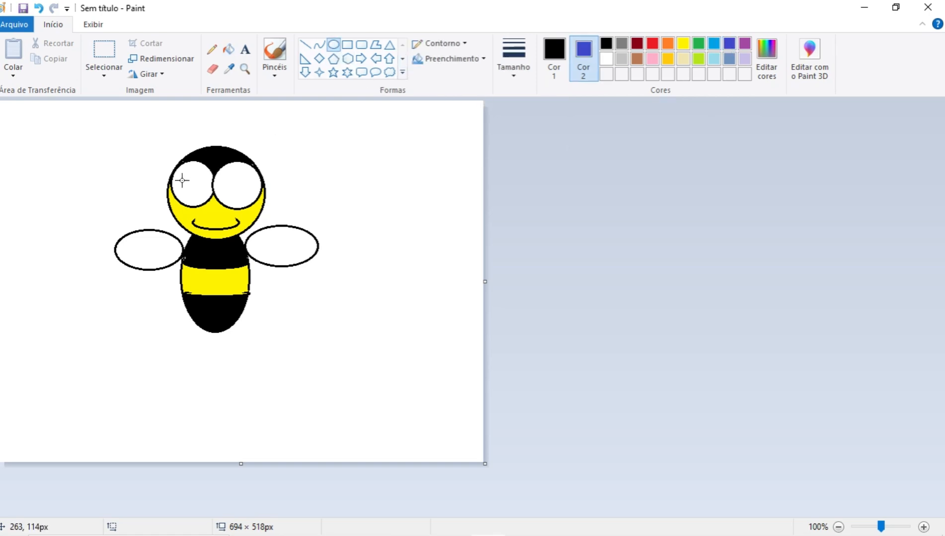
drag(181, 179, 236, 193)
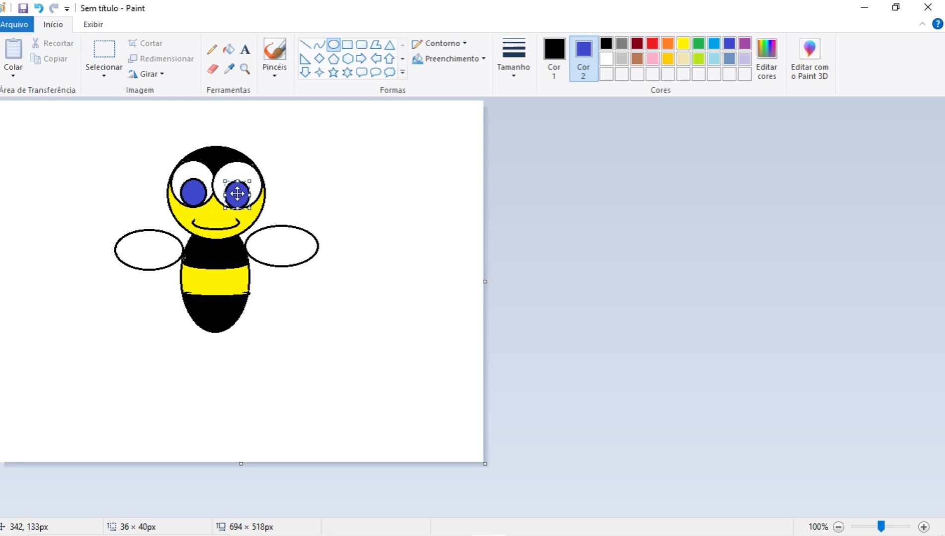
click(526, 228)
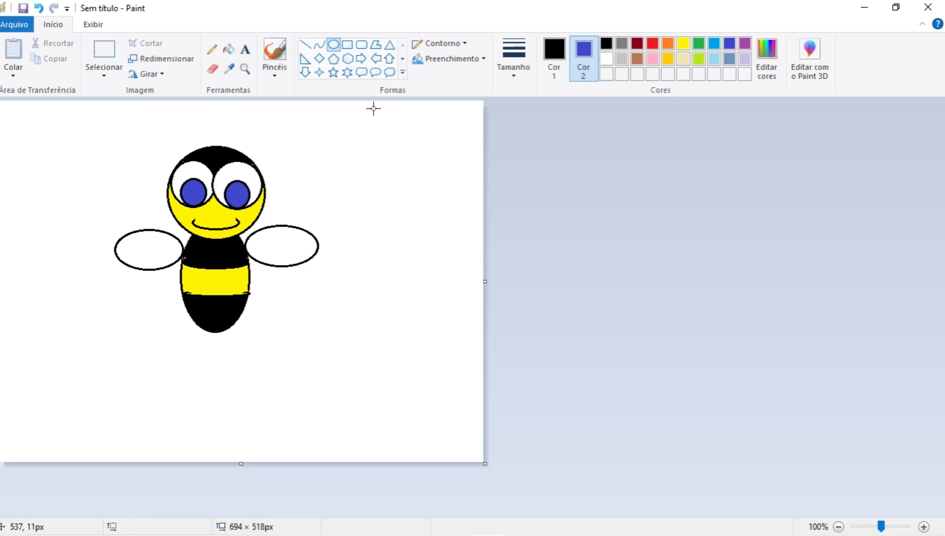
Draw two unfilled black ovals side by side above the head and erase their lower outer parts to form curved antennae.
click(606, 58)
click(478, 59)
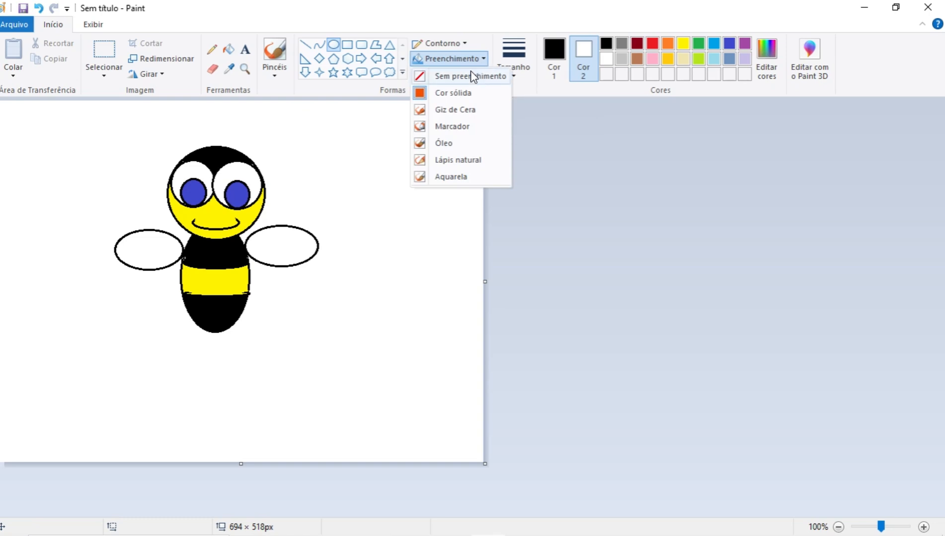
click(470, 79)
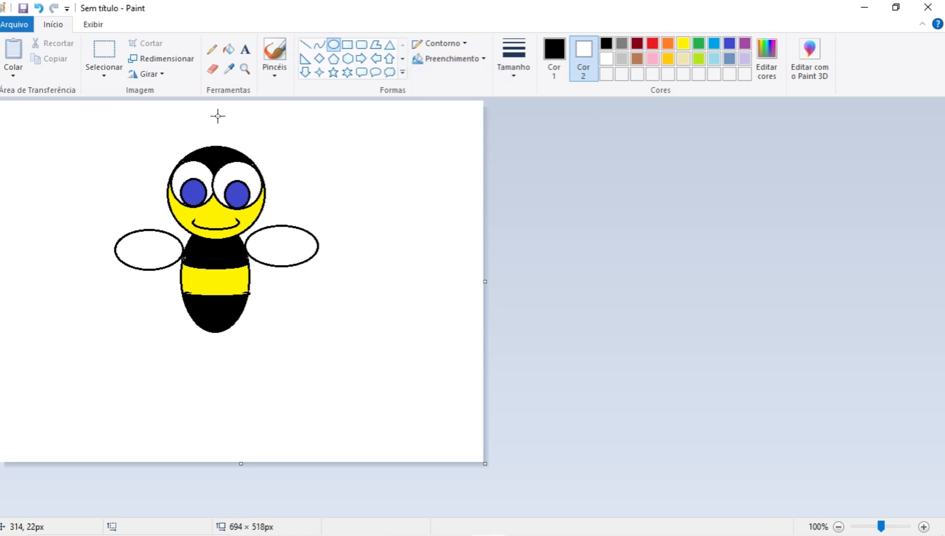
drag(218, 116, 271, 155)
click(424, 192)
drag(162, 115, 217, 152)
click(513, 165)
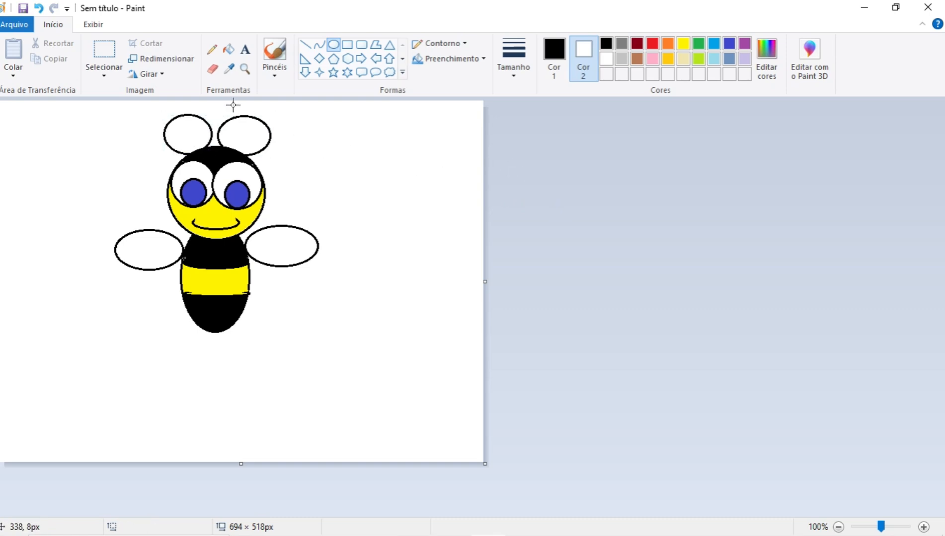
click(213, 69)
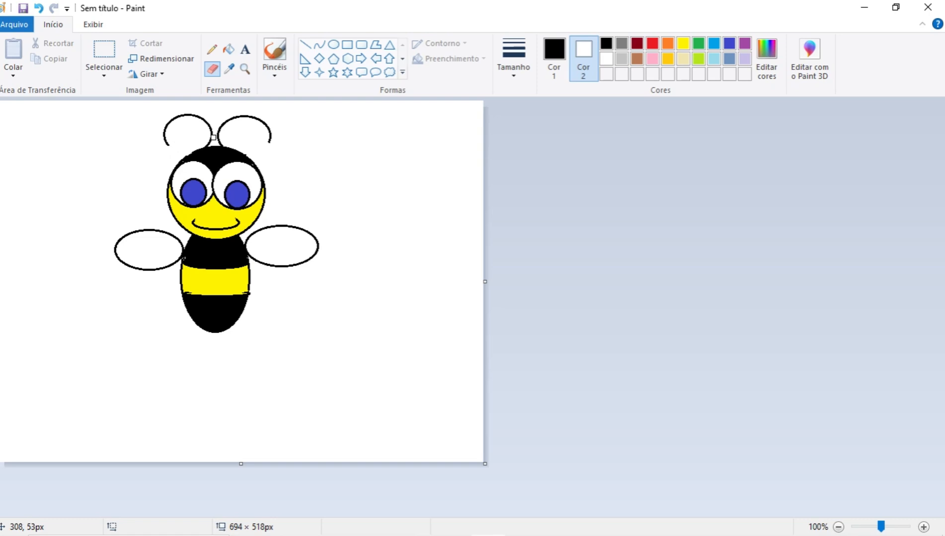
Add a solid black ball at each antenna tip, about 19 × 18 px on the right and 15 × 16 px on the left.
click(336, 49)
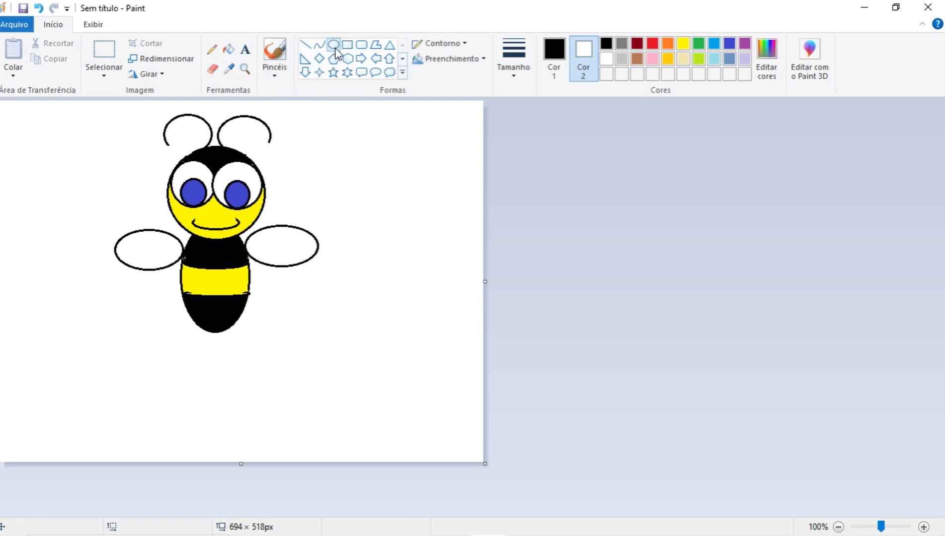
click(607, 44)
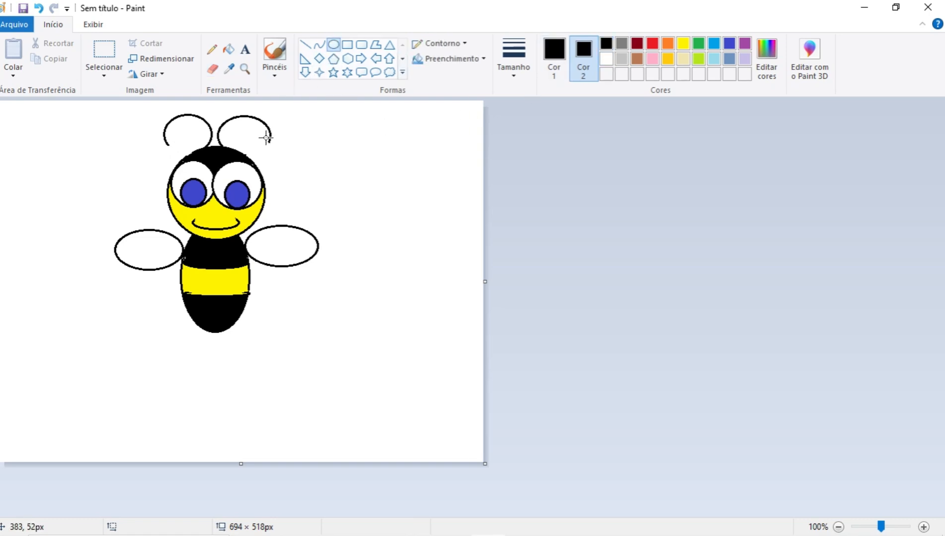
drag(265, 137, 279, 148)
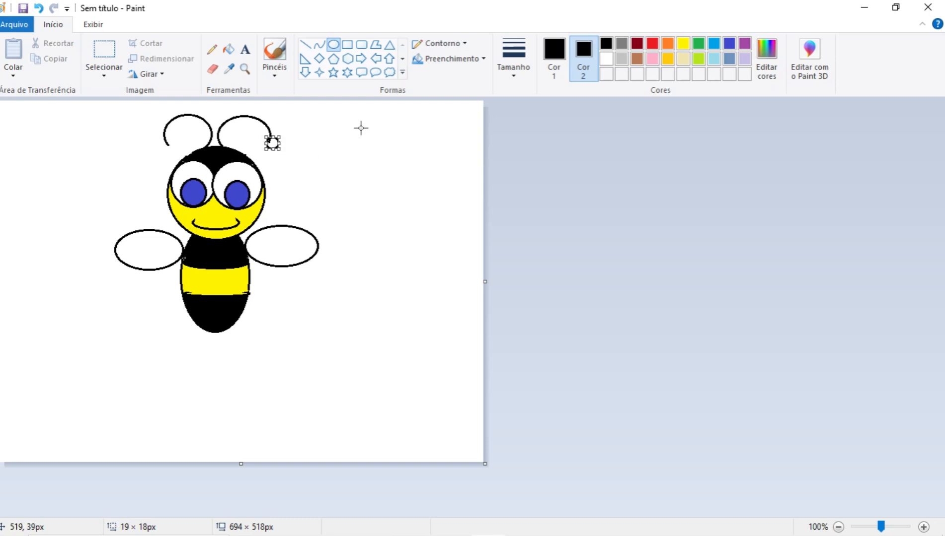
click(469, 59)
click(455, 94)
click(544, 180)
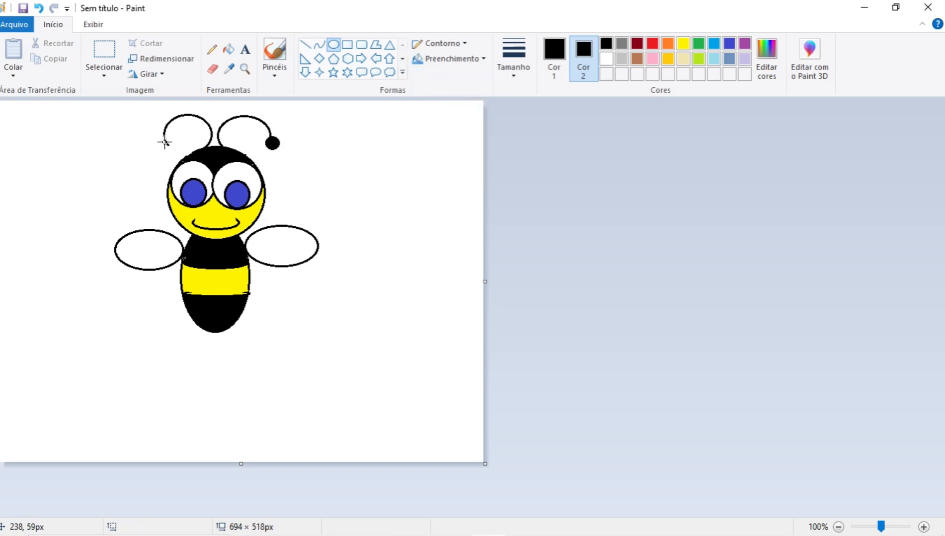
drag(164, 143, 171, 151)
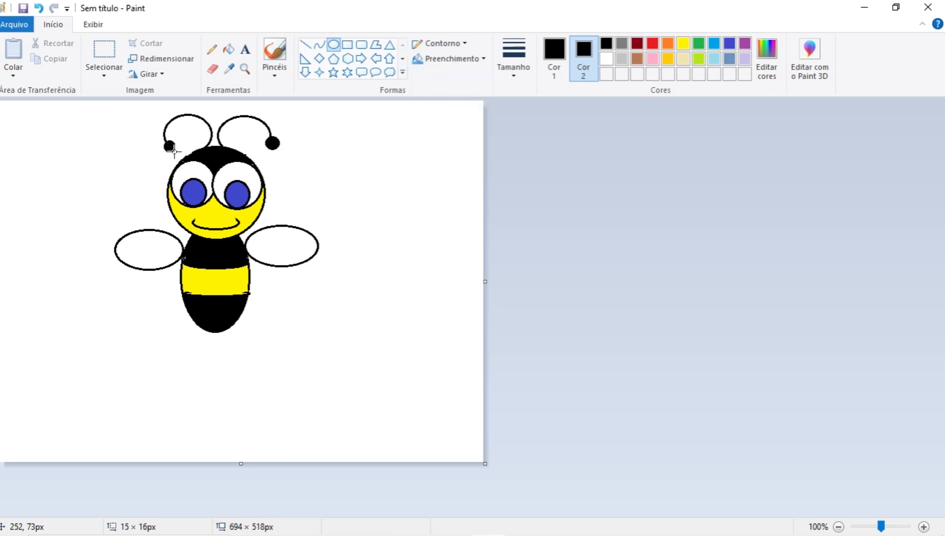
click(625, 231)
Draw a bent arm with the Curve tool on each side of the body, running outward and down below the wings.
click(319, 46)
drag(250, 267, 267, 237)
click(557, 317)
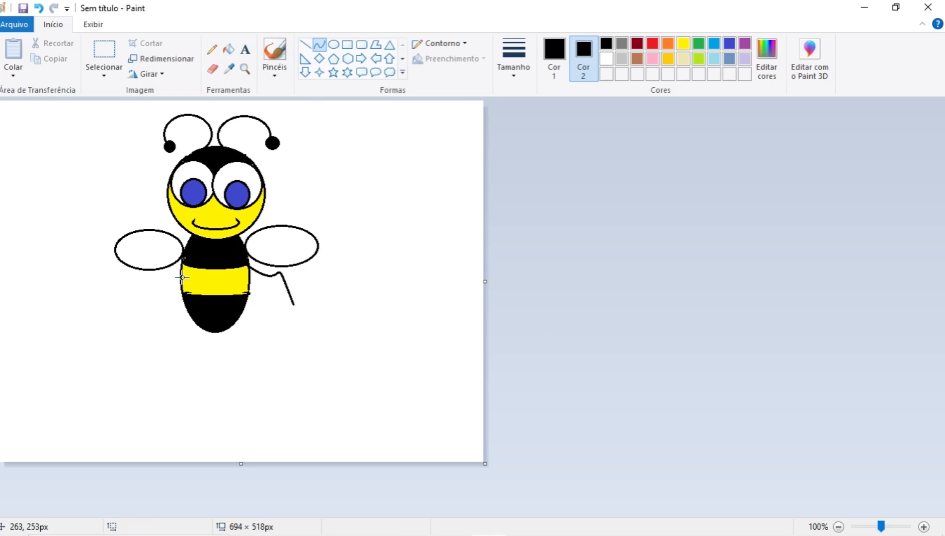
drag(189, 261, 165, 244)
click(532, 280)
Draw a solid black oval hand at the end of each arm, about 40 × 27 px.
click(333, 44)
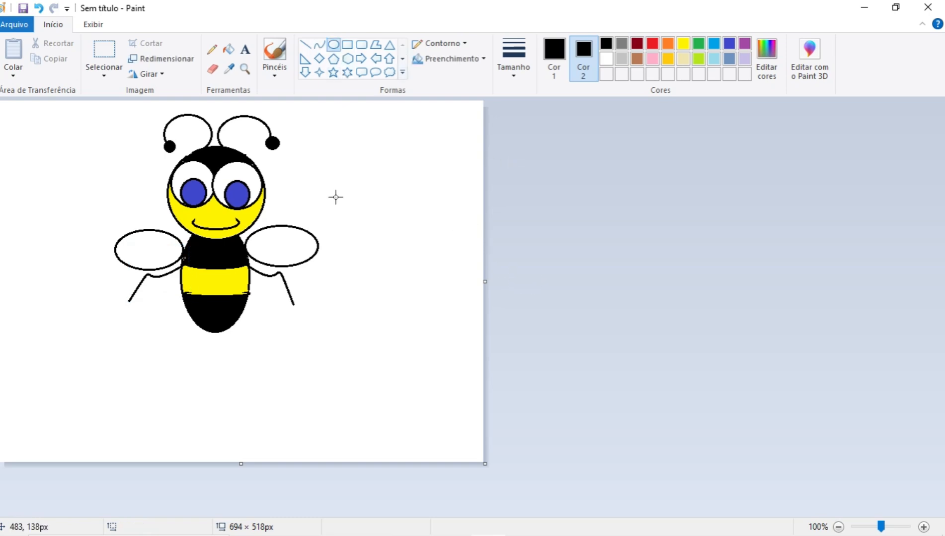
click(483, 60)
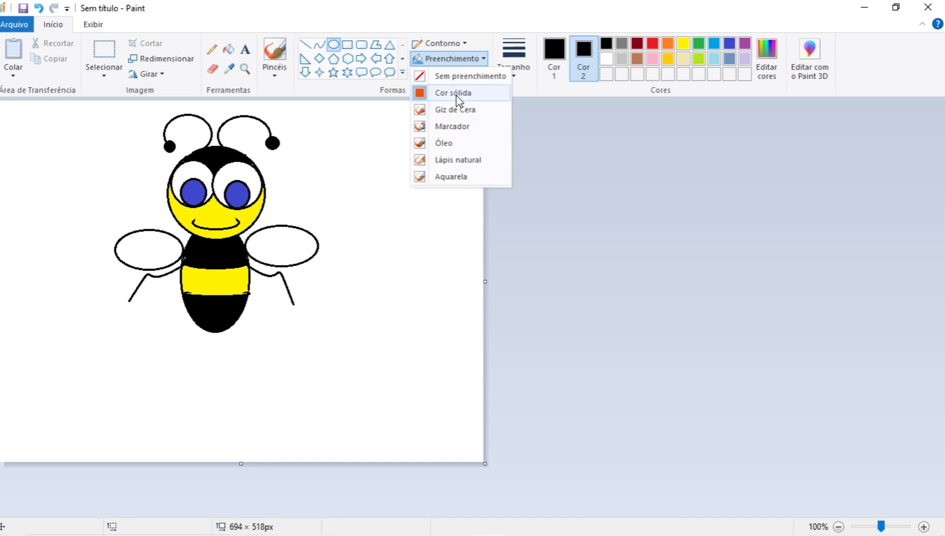
click(459, 93)
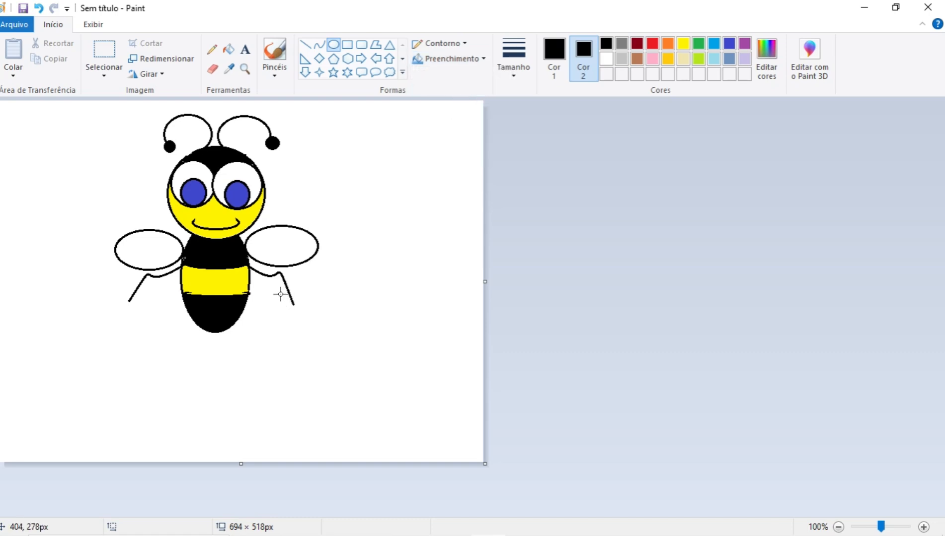
drag(281, 294, 308, 312)
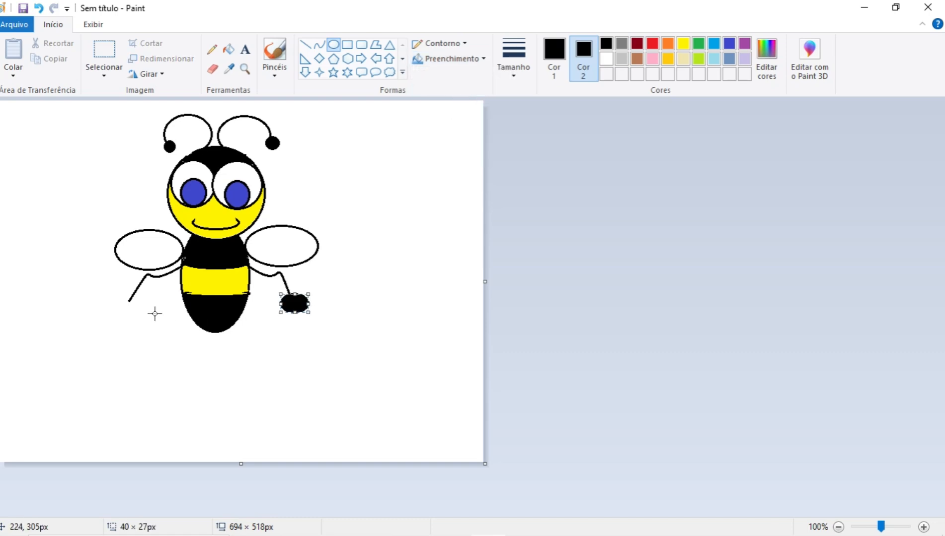
drag(120, 294, 148, 310)
click(542, 291)
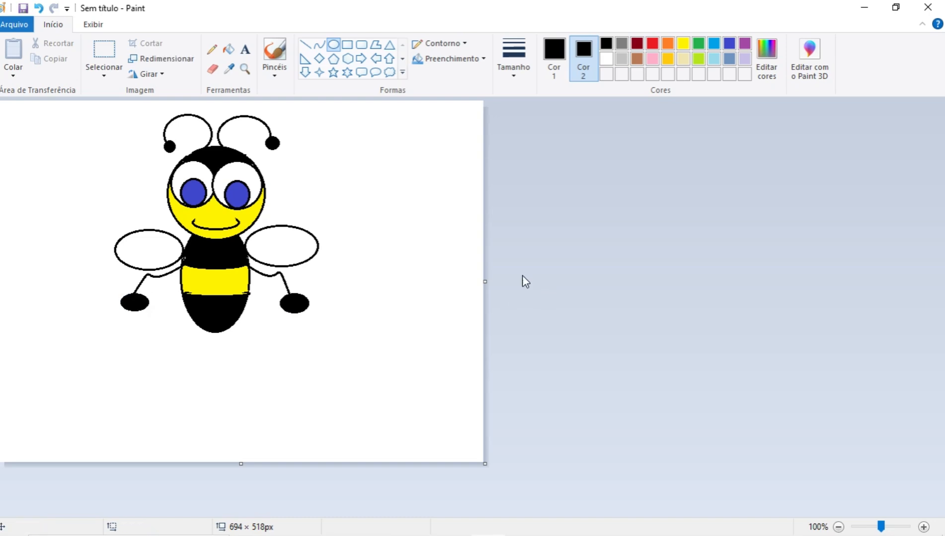
Draw an unfilled oval hanging below each hand as a bucket handle, the right one about 76 × 58 px.
click(480, 59)
click(478, 76)
drag(275, 302, 295, 323)
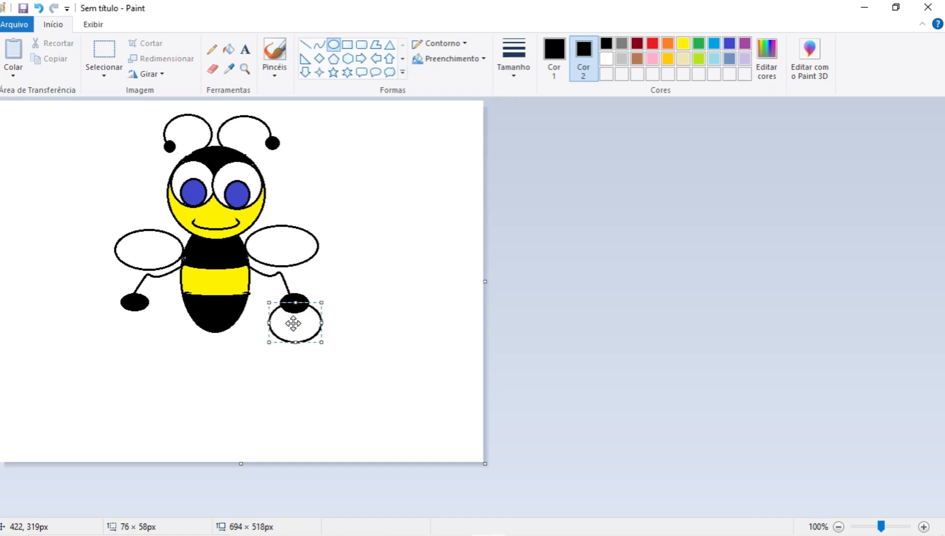
click(224, 330)
drag(110, 300, 166, 335)
click(576, 298)
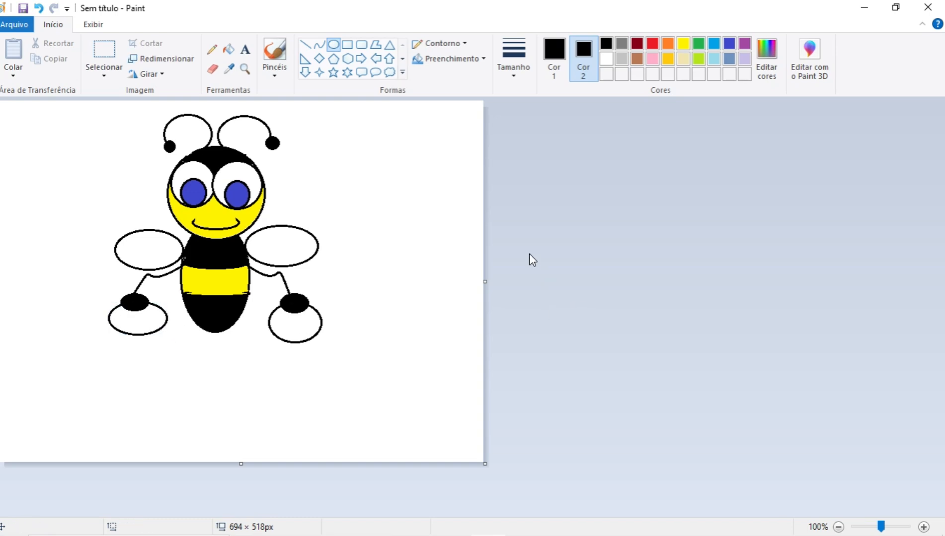
Draw a gold-filled rectangle with a black outline over the lower half of each handle oval to form two buckets.
click(349, 45)
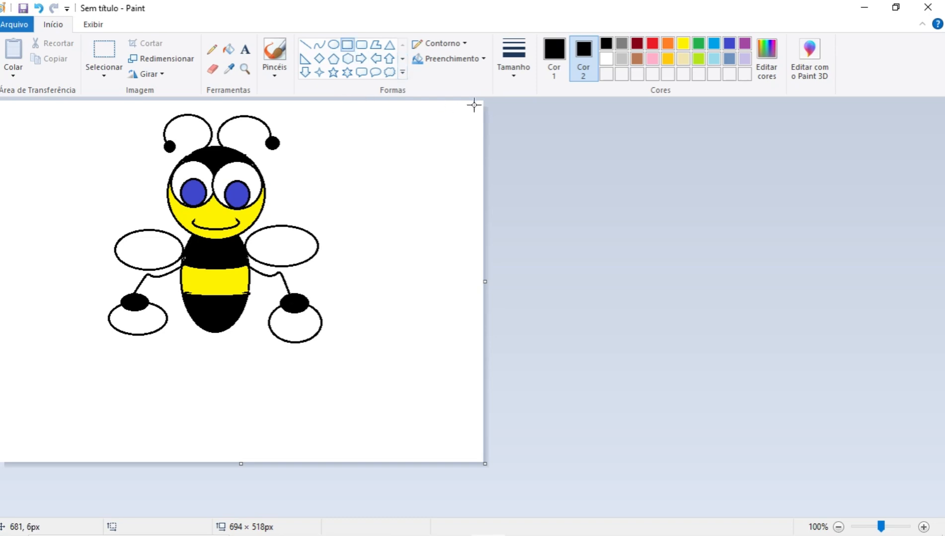
click(669, 61)
click(479, 61)
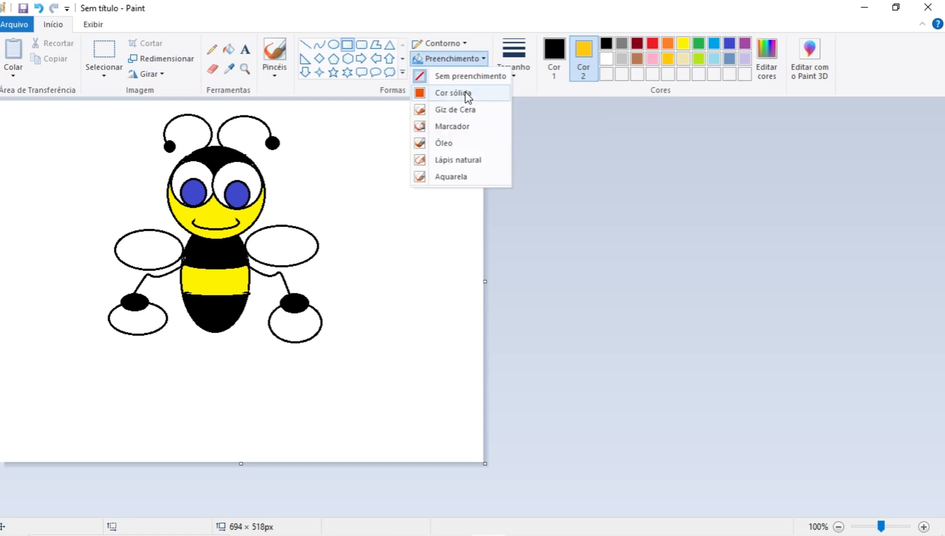
click(440, 93)
drag(263, 322, 327, 390)
click(542, 336)
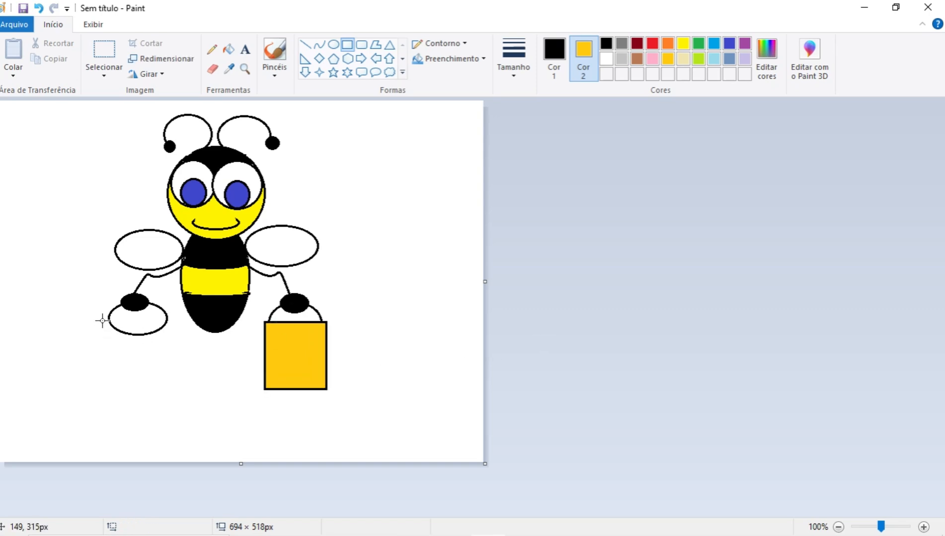
drag(102, 318, 168, 389)
drag(138, 354, 140, 356)
click(589, 337)
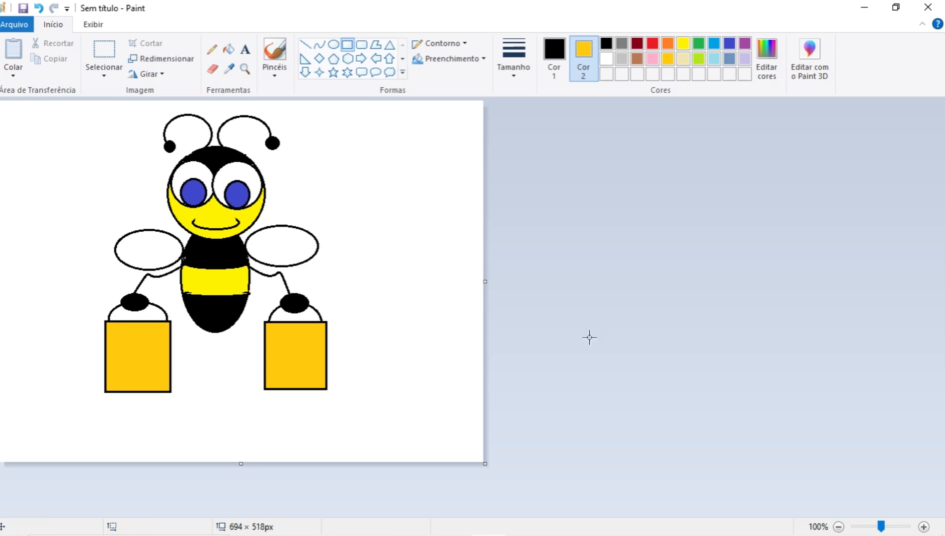
Draw two vertical straight legs down from the bottom of the body, about 134 px long on the right and 127 px on the left.
click(306, 45)
drag(224, 321, 227, 414)
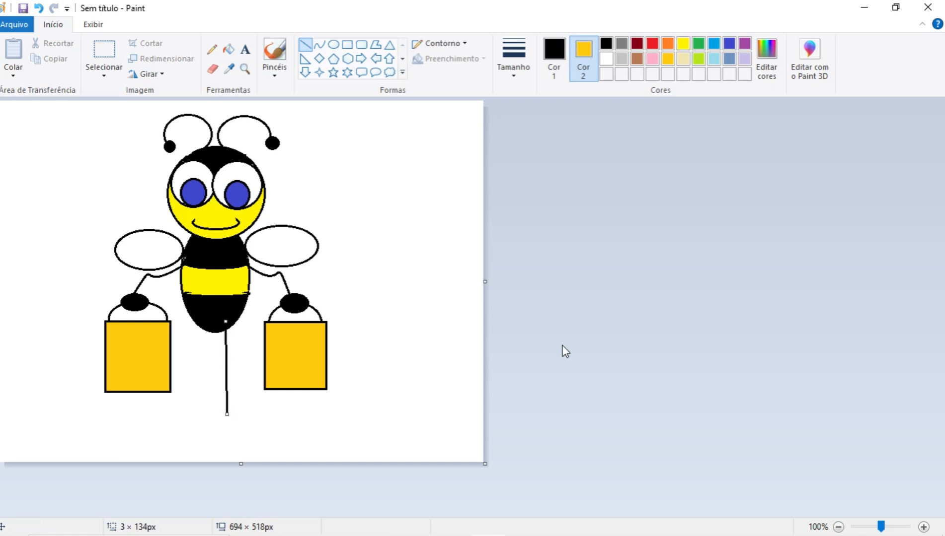
drag(202, 325, 202, 415)
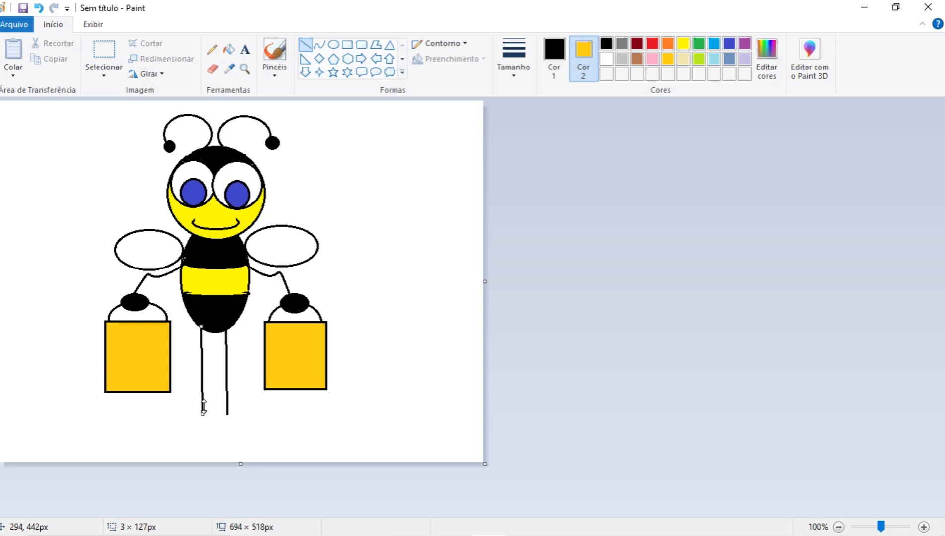
click(531, 323)
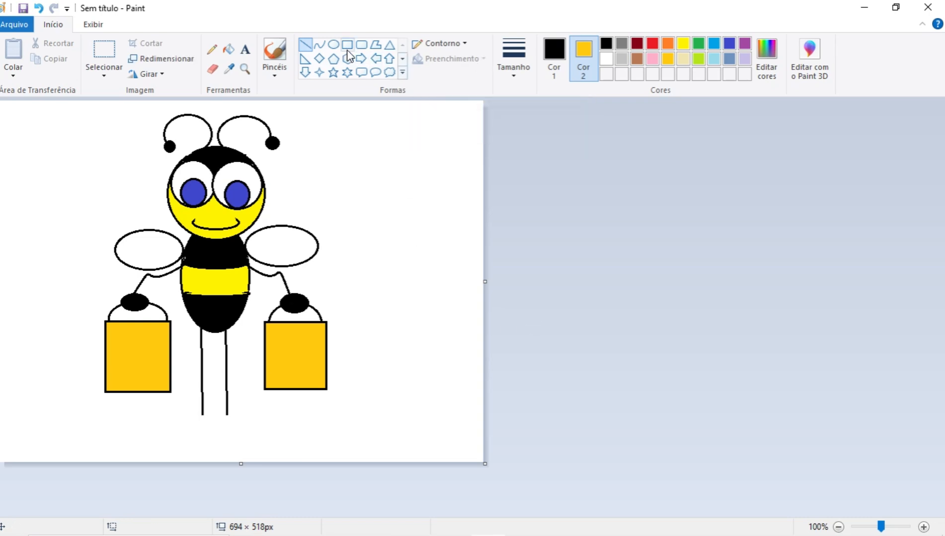
Draw a solid black upright oval foot at the end of each leg, the left one about 25 × 50 px.
click(333, 45)
click(478, 60)
click(477, 93)
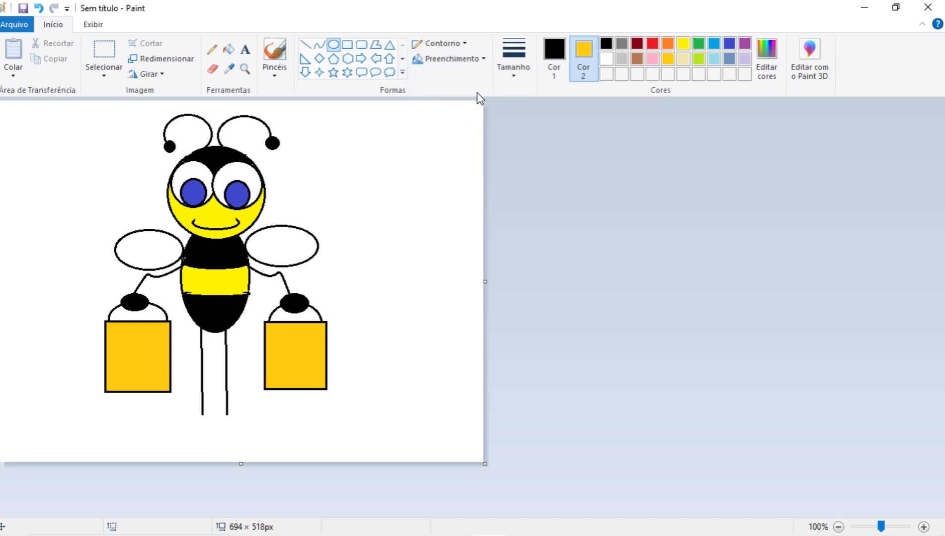
click(606, 45)
mouse_move(224, 408)
mouse_down()
mouse_move(239, 445)
mouse_move(227, 426)
mouse_move(237, 423)
mouse_move(217, 426)
mouse_move(239, 428)
mouse_move(196, 410)
mouse_move(211, 446)
mouse_up()
click(535, 398)
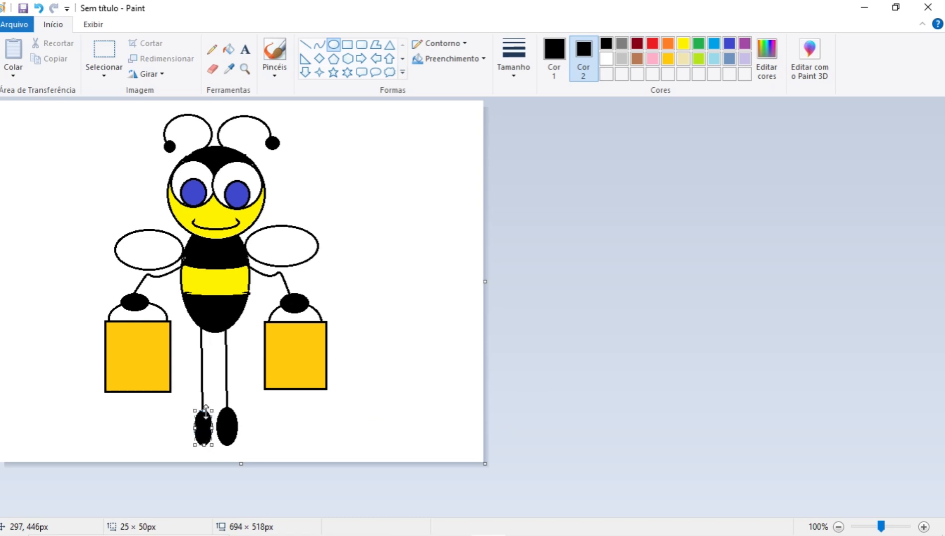
Enlarge the bee's left foot oval to about 27 × 57 px so it meets the leg.
mouse_move(195, 409)
mouse_down()
mouse_move(204, 403)
mouse_move(189, 403)
mouse_up()
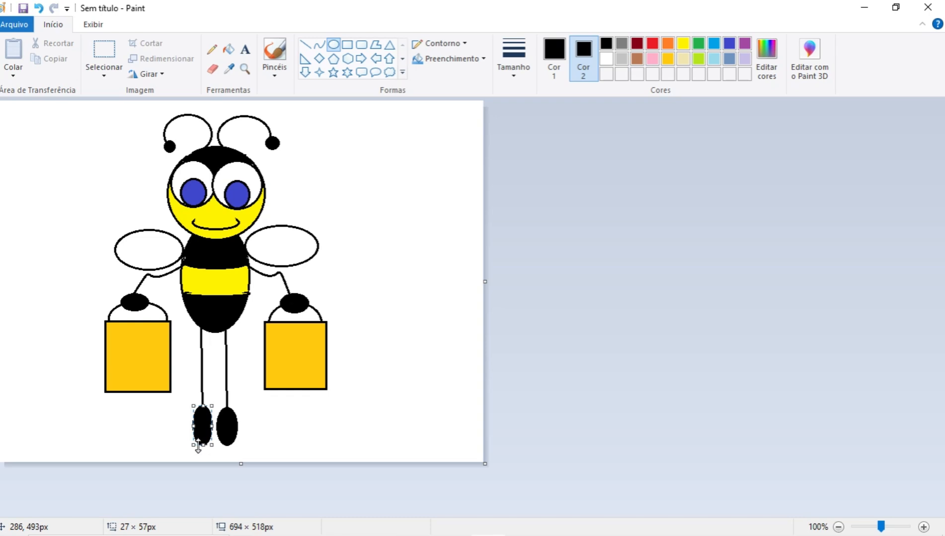
drag(200, 443, 200, 442)
click(585, 340)
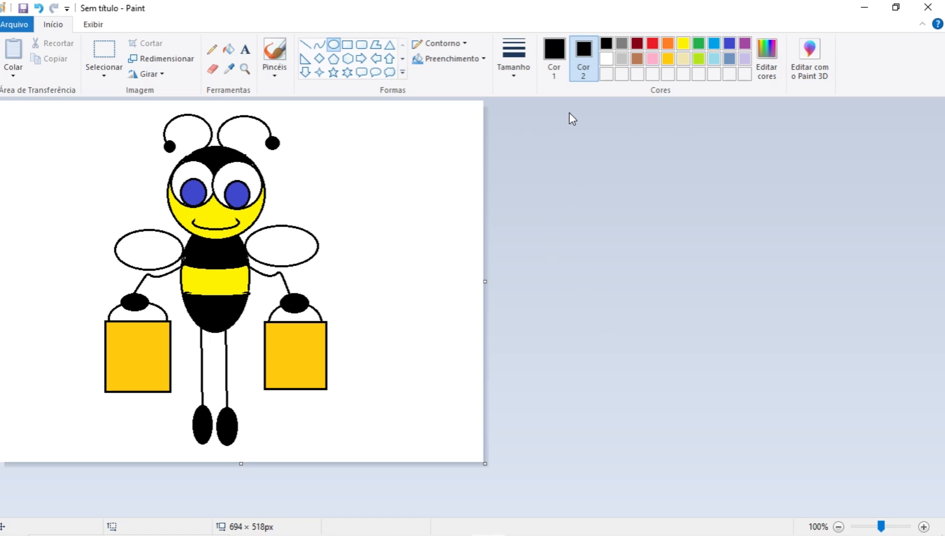
Draw four yellow ovals with black outlines as large flower petals right of the bee, undoing the accidental canvas widening.
click(682, 45)
drag(351, 228, 408, 270)
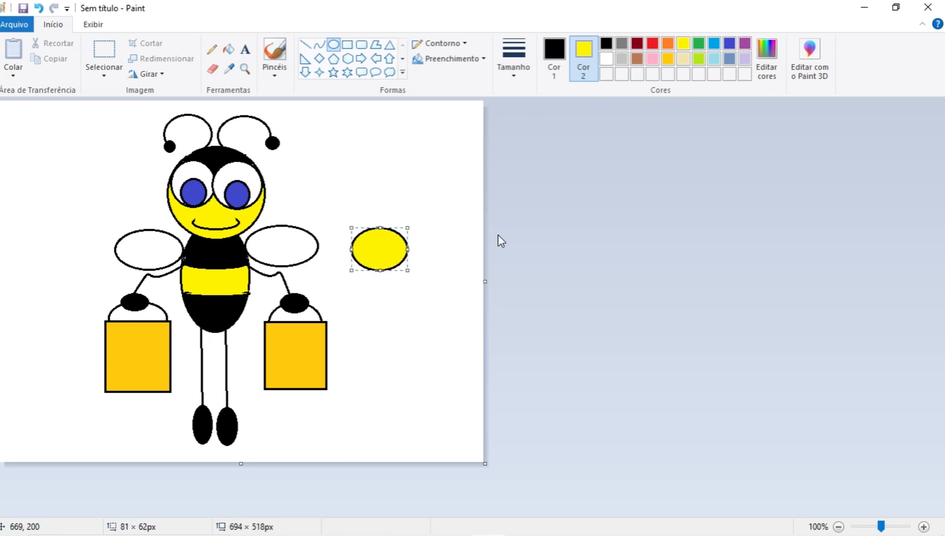
click(440, 235)
drag(430, 235, 494, 276)
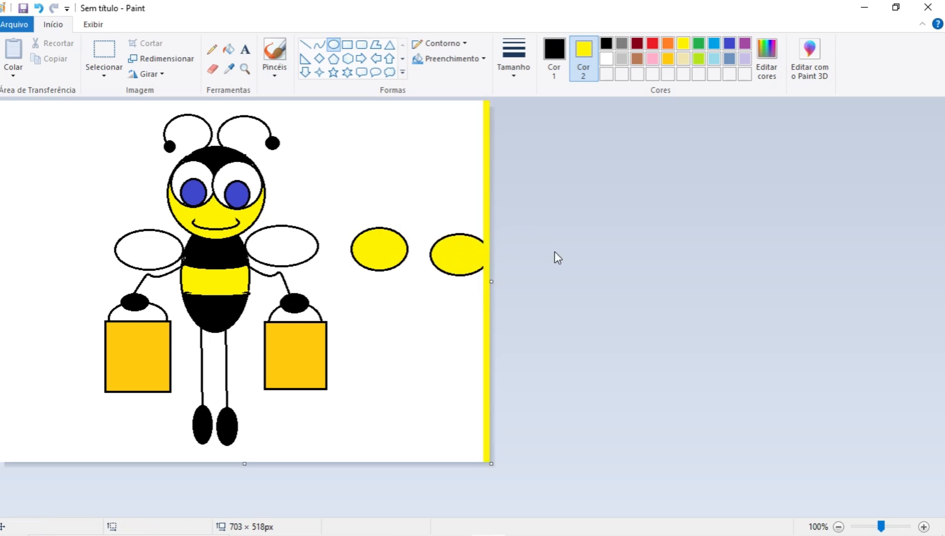
key(ctrl+z)
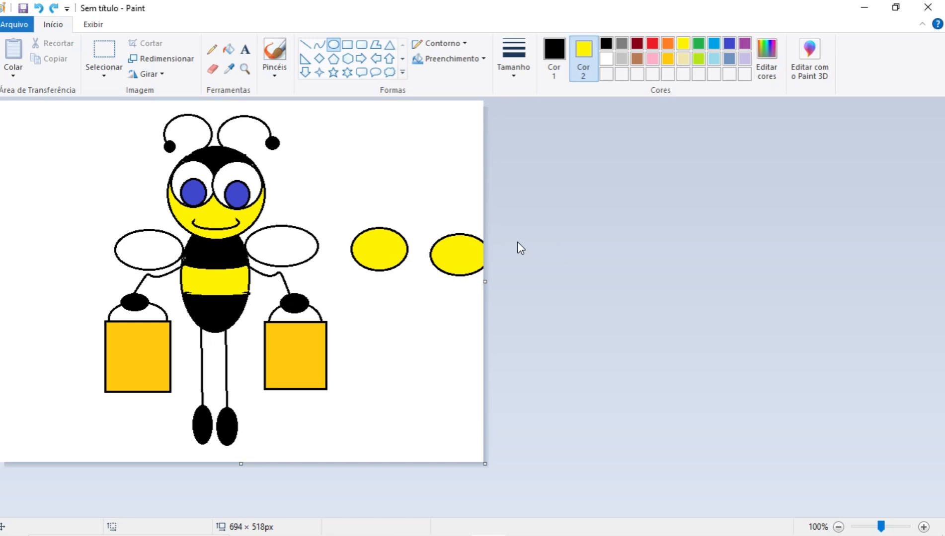
drag(394, 200, 414, 277)
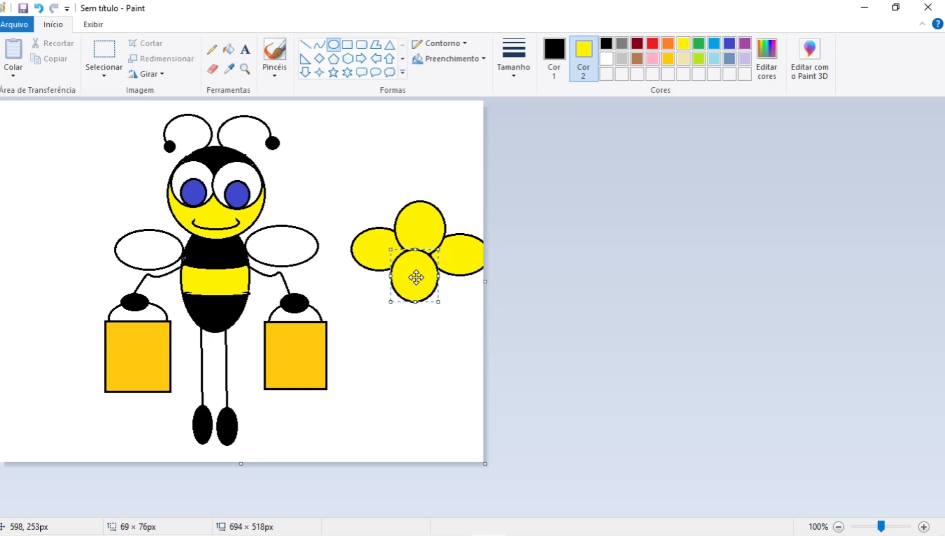
click(533, 268)
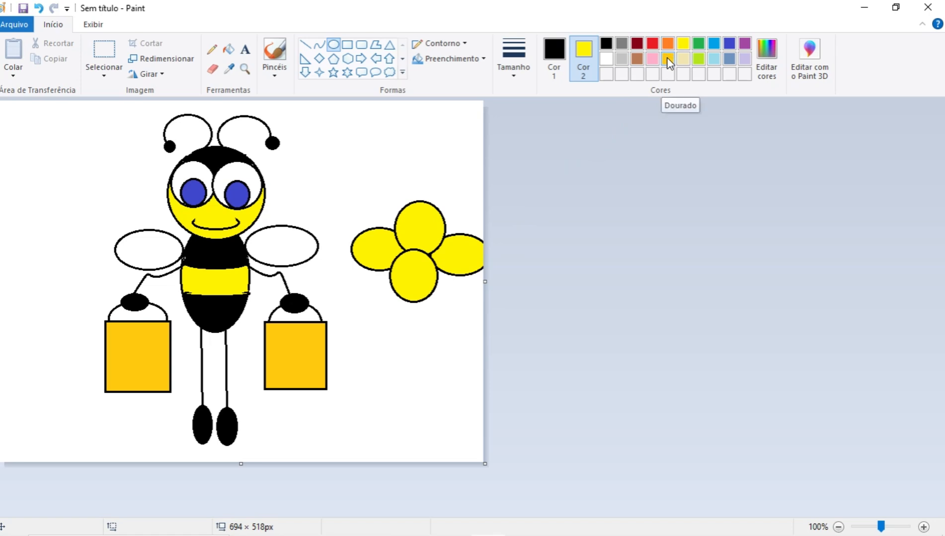
Draw an orange-filled oval with a black outline as the centre of the large flower.
click(667, 45)
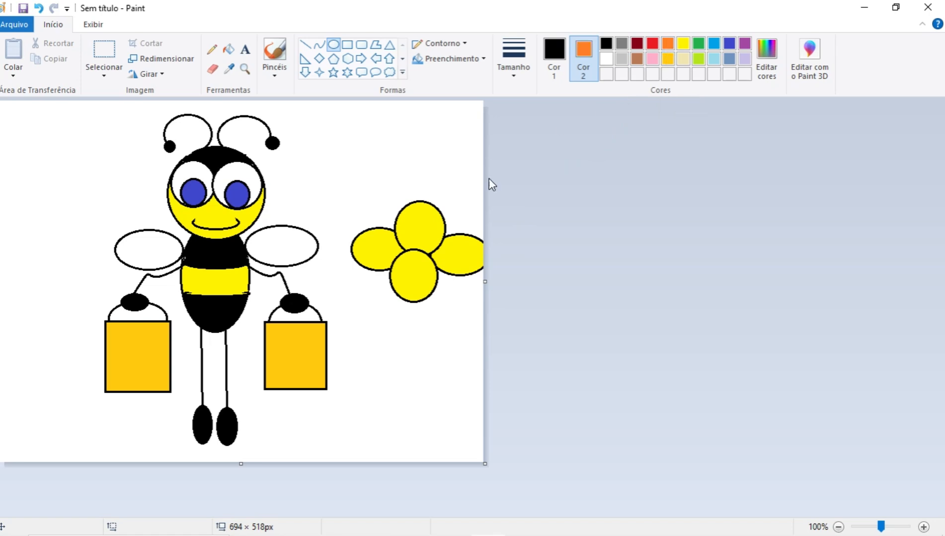
drag(397, 239, 437, 271)
click(556, 238)
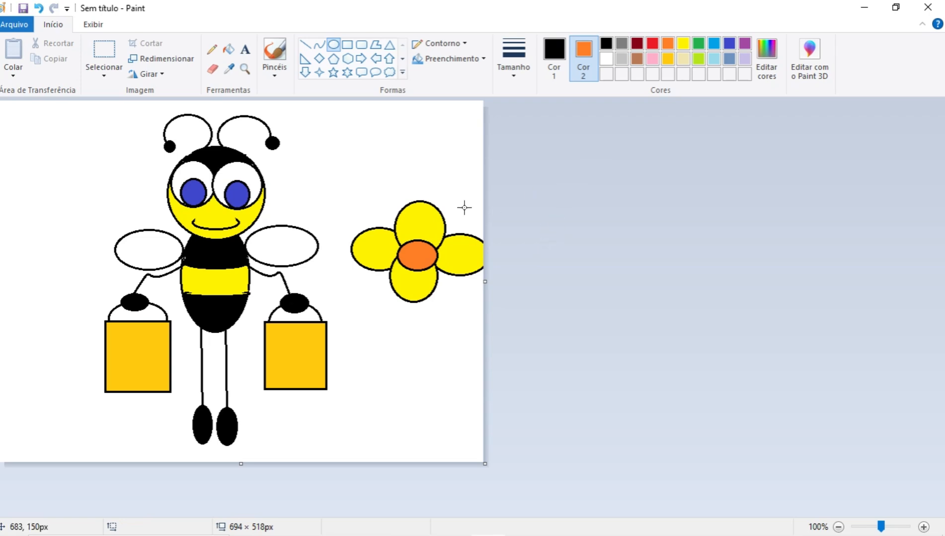
Draw four smaller yellow ovals as petals below the large flower, the leftmost about 52 × 39 px.
click(683, 44)
drag(404, 319, 441, 345)
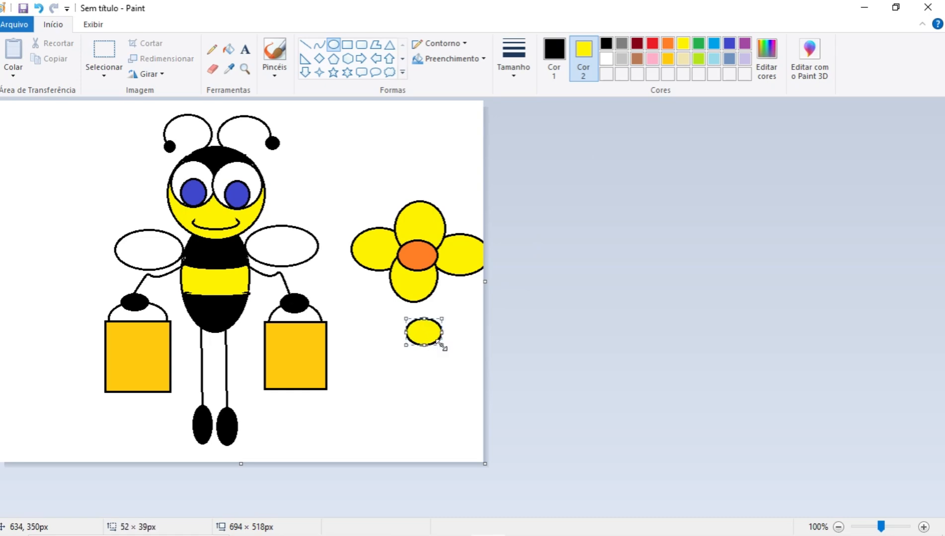
click(542, 326)
drag(432, 307, 490, 348)
click(540, 336)
click(522, 337)
drag(430, 332, 464, 361)
click(567, 319)
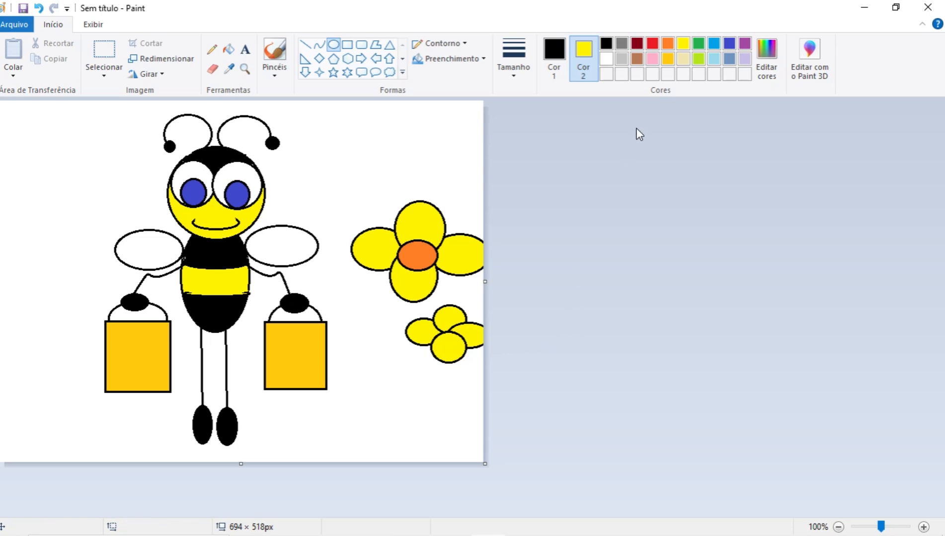
Draw a small orange-filled oval as the centre of the smaller flower.
click(667, 45)
drag(433, 325, 458, 340)
click(555, 309)
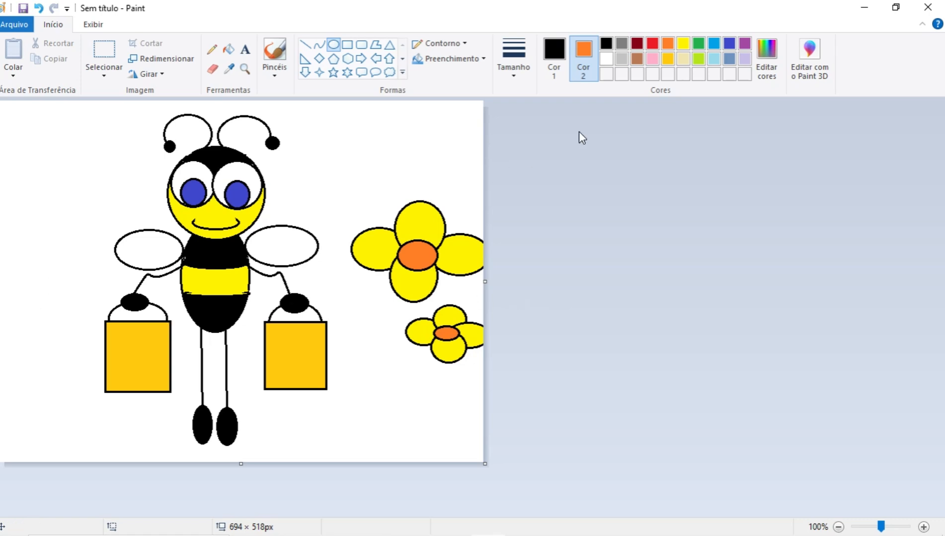
Draw three yellow ovals with black outlines as flower petals left of the bee, the one nearest the bee about 74 × 38 px.
click(683, 48)
mouse_move(1, 283)
mouse_down()
mouse_move(54, 315)
mouse_move(60, 300)
mouse_move(106, 315)
mouse_up()
click(544, 298)
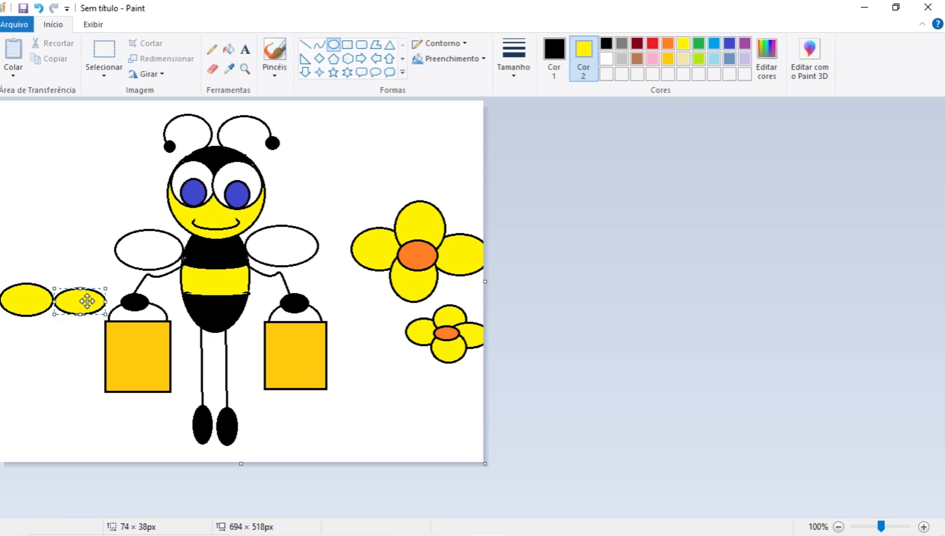
click(543, 276)
drag(34, 265, 89, 298)
click(524, 264)
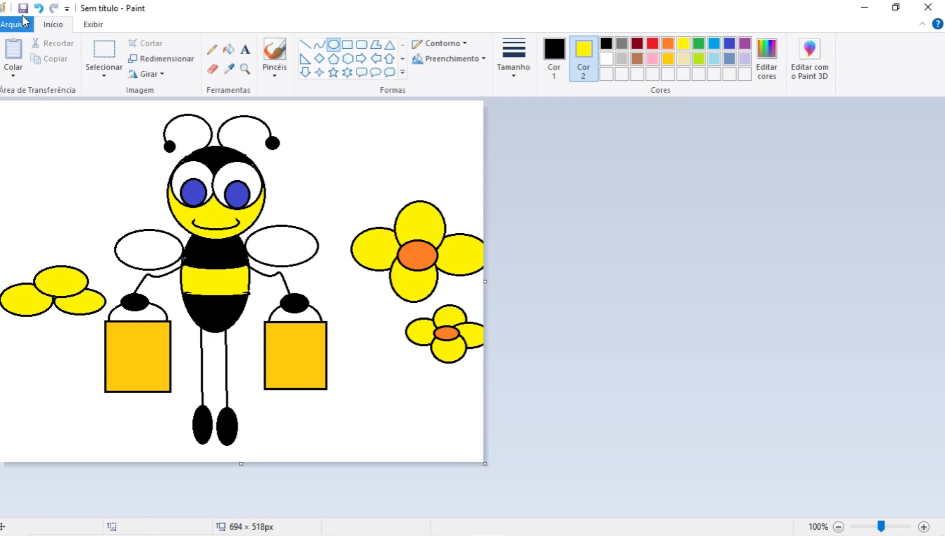
Save the drawing as a PNG named Abelha in the Documentos > Paint > Abelha folder.
click(23, 8)
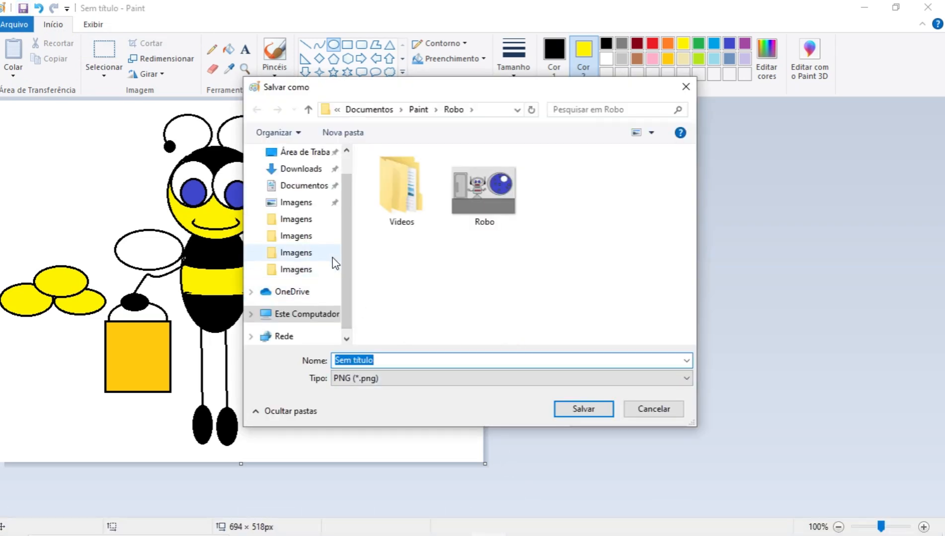
click(304, 186)
scroll(688, 235, down, 1)
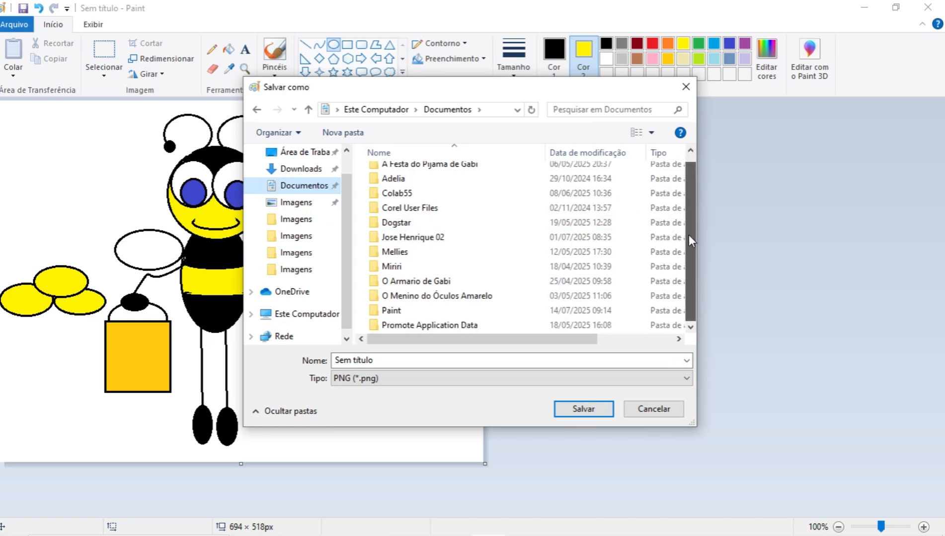
double_click(424, 313)
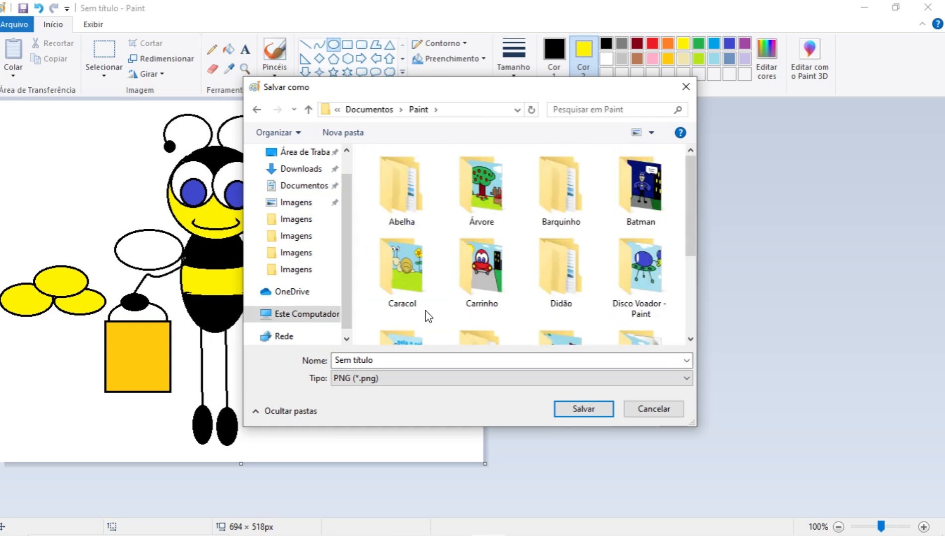
double_click(402, 196)
click(379, 359)
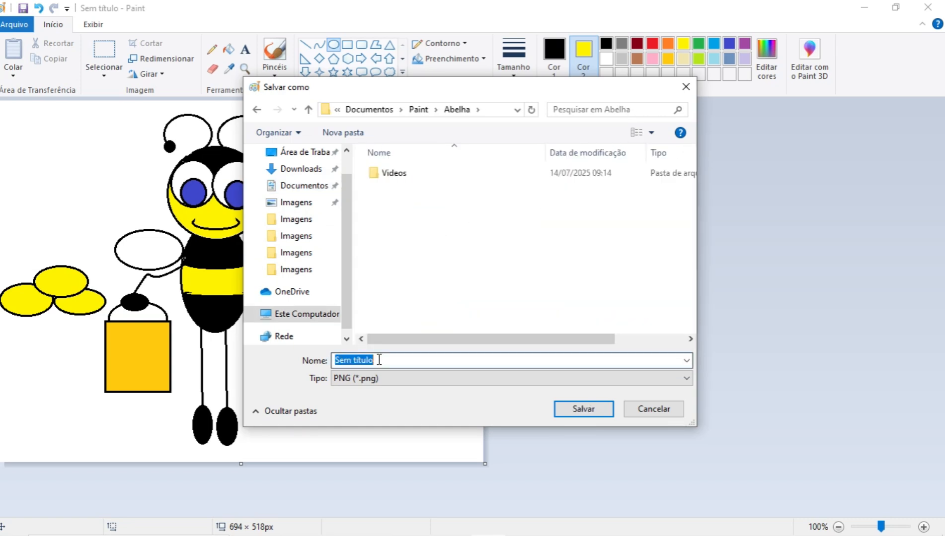
text(A)
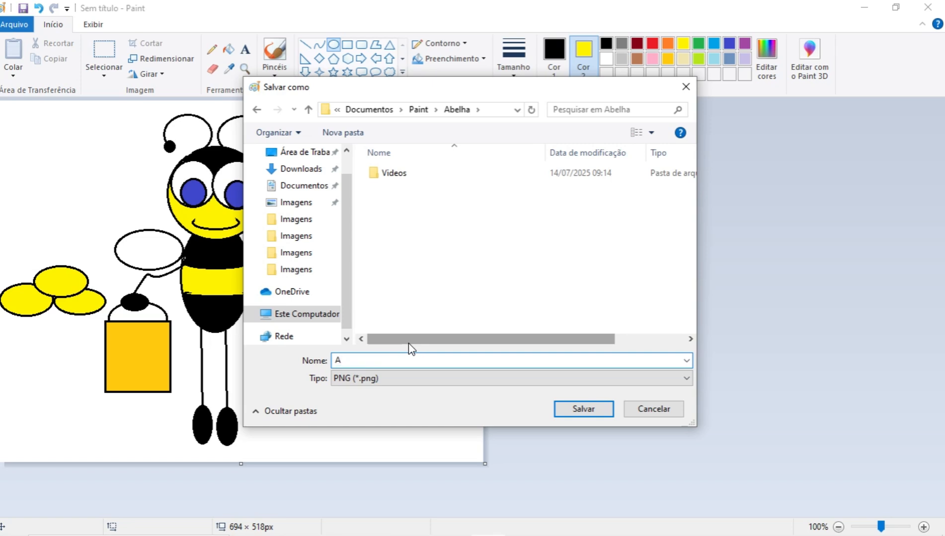
text(belha)
click(563, 410)
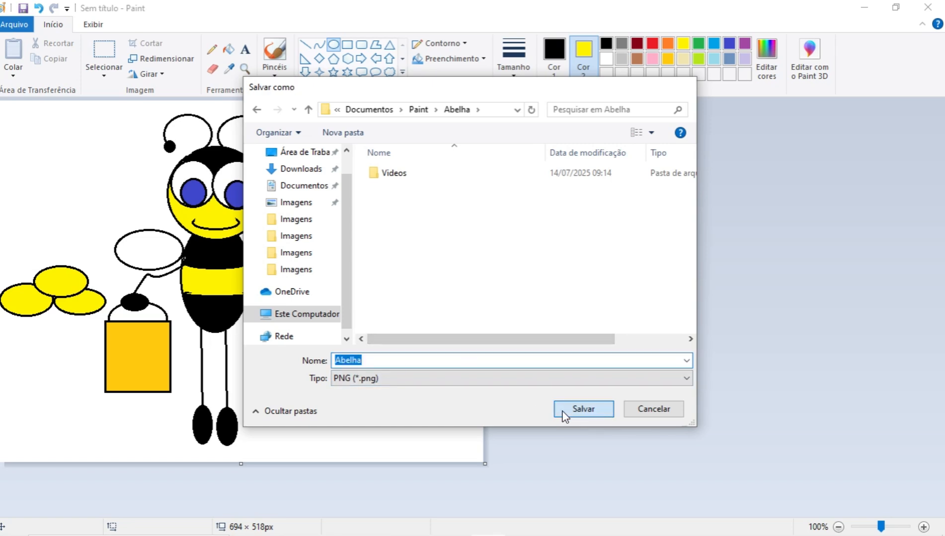
Complete the flower left of the bee with a fourth yellow petal at its bottom and an orange oval centre.
drag(28, 301, 80, 337)
click(623, 203)
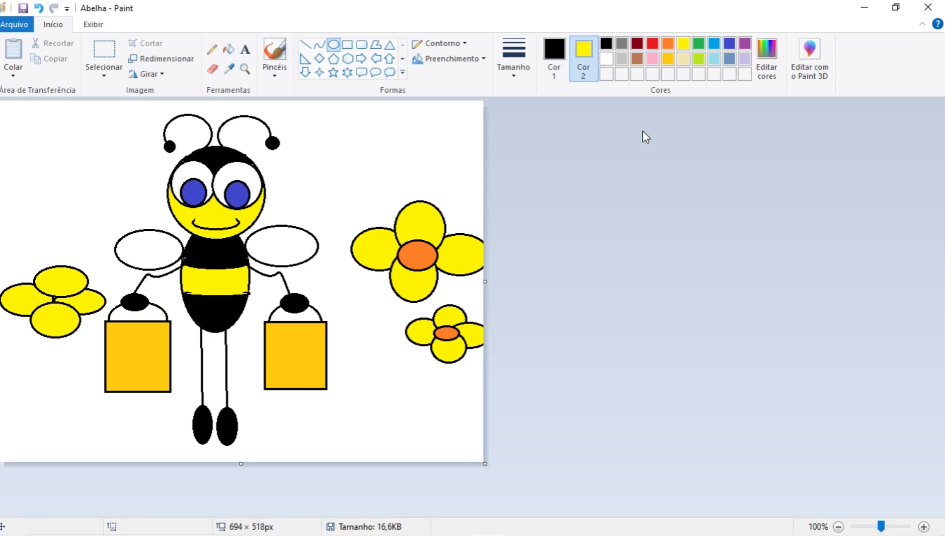
click(669, 44)
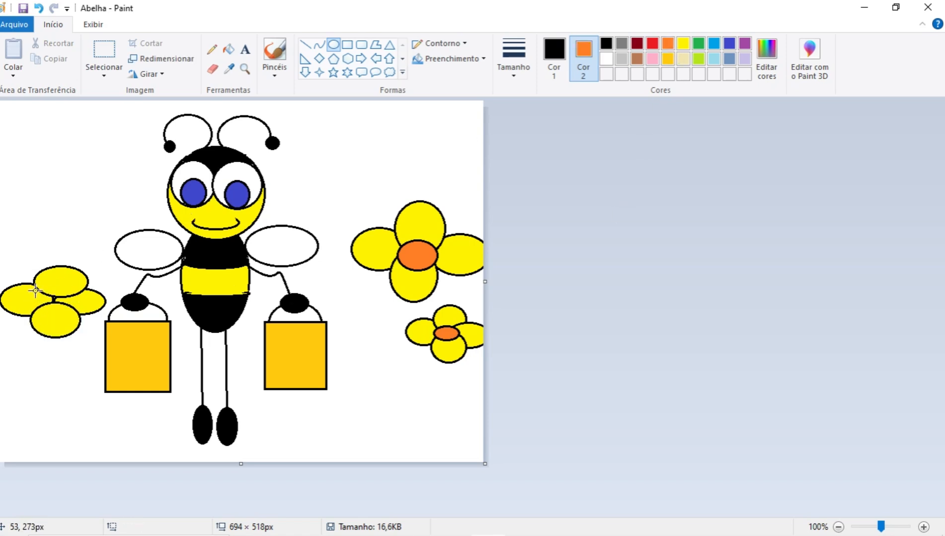
drag(37, 289, 77, 309)
click(476, 290)
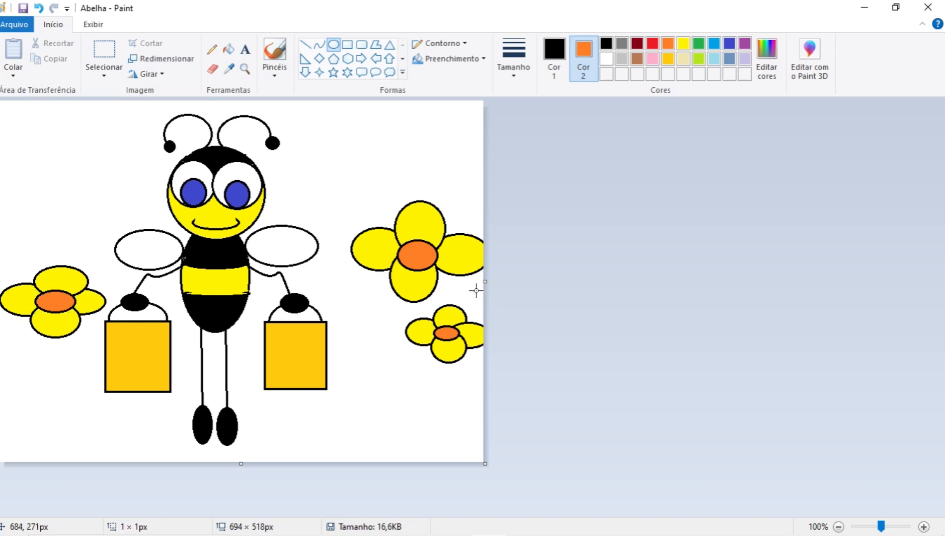
Draw a straight black stem from the bottom petal of each of the three flowers down to the canvas edge.
click(554, 55)
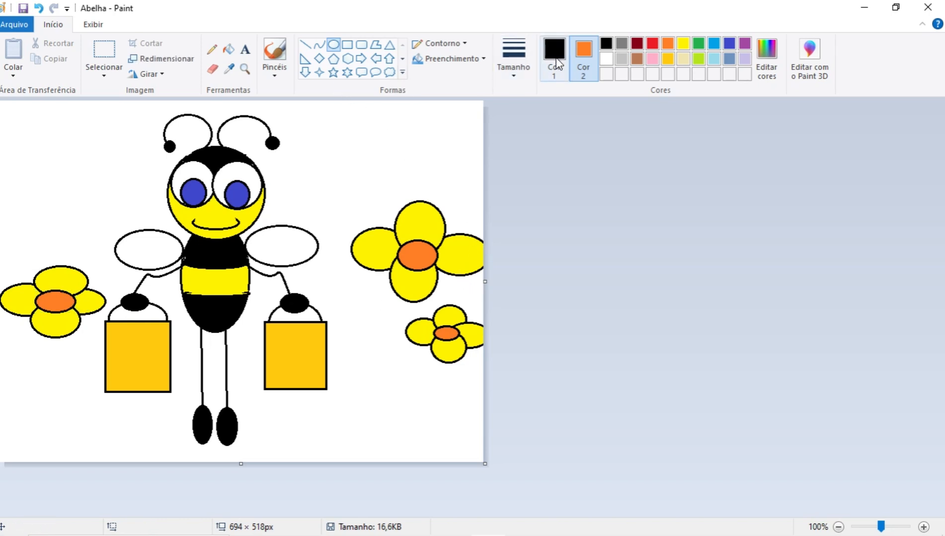
click(305, 44)
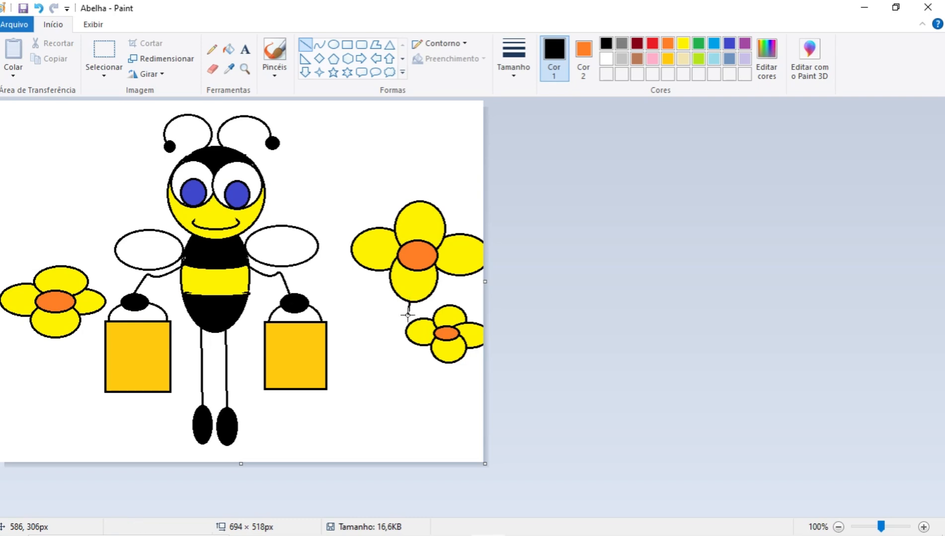
drag(408, 301, 412, 482)
click(538, 439)
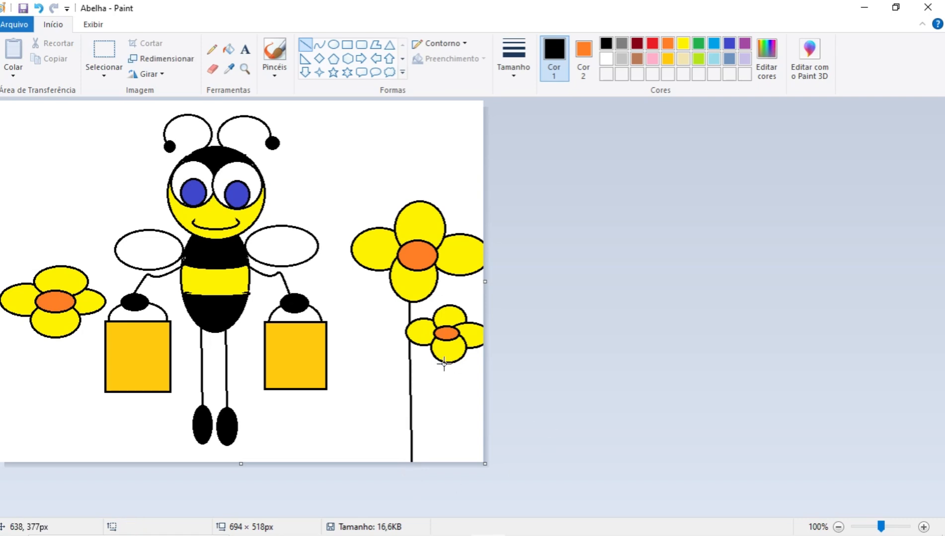
drag(444, 363, 446, 477)
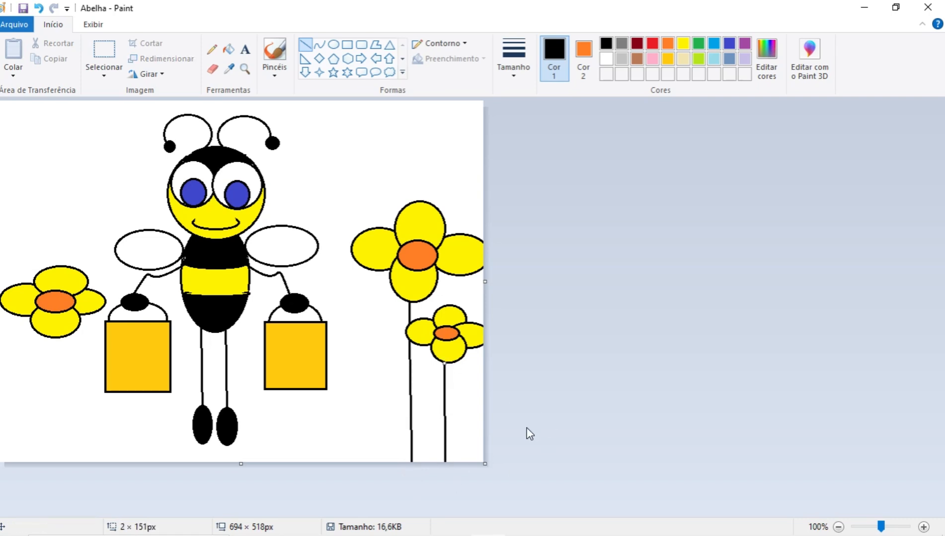
click(527, 432)
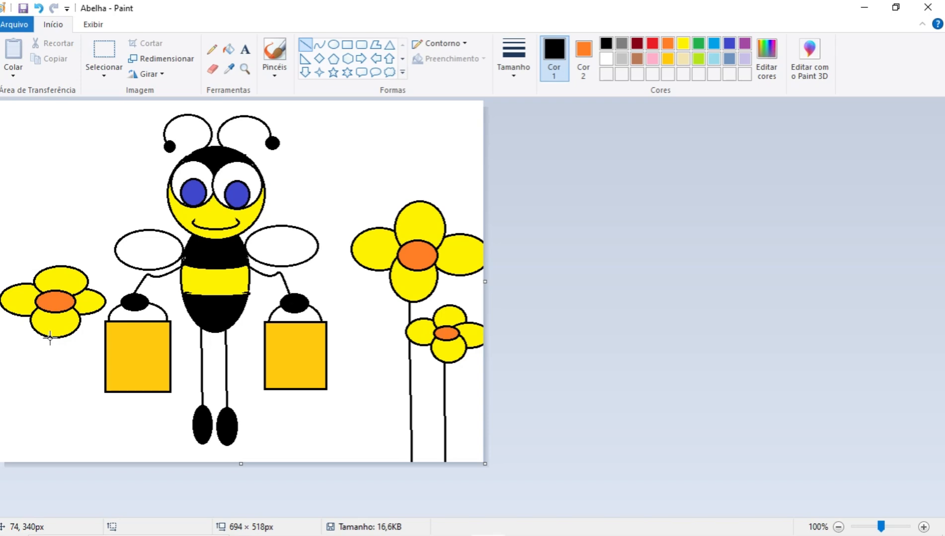
drag(50, 337, 54, 479)
click(653, 320)
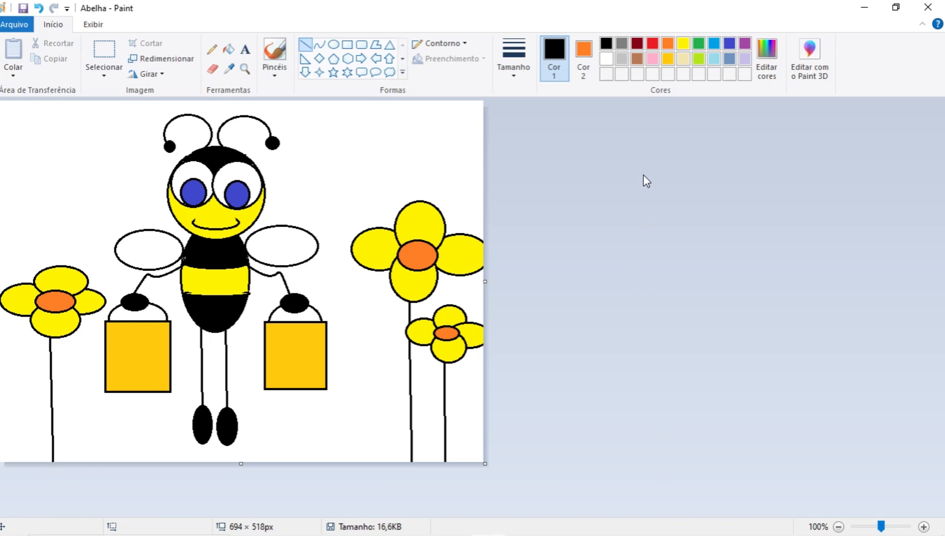
Draw two lime-filled ovals with black outlines as leaves on either side of the left flower's stem.
click(587, 63)
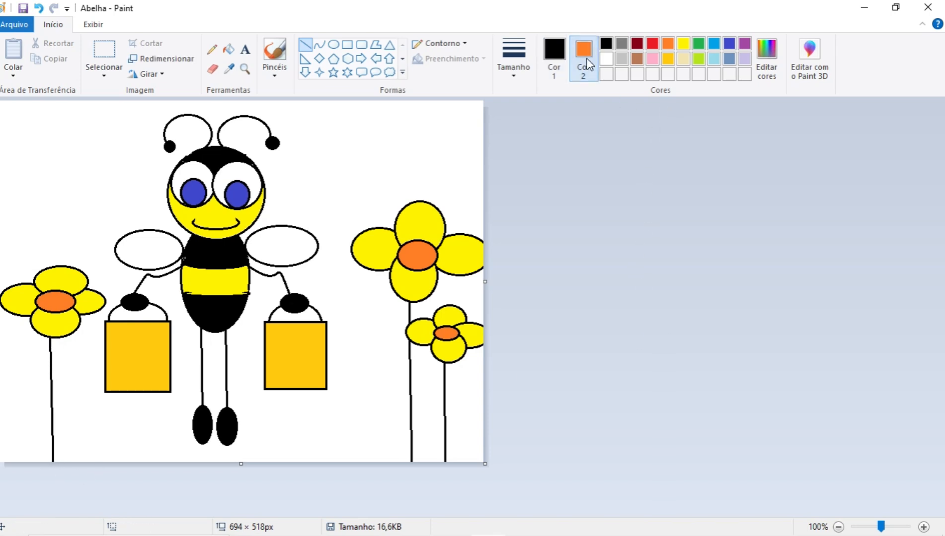
click(700, 61)
drag(12, 359, 35, 374)
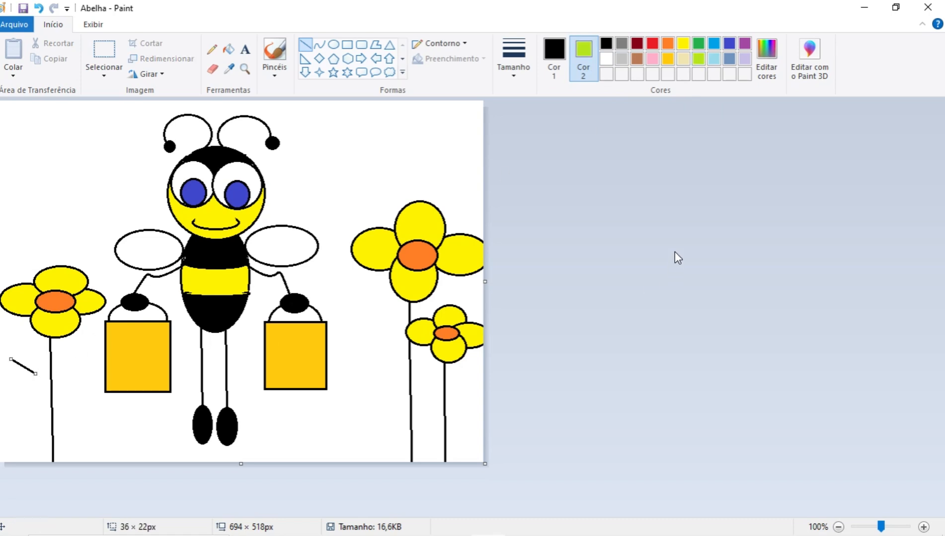
key(ctrl+z)
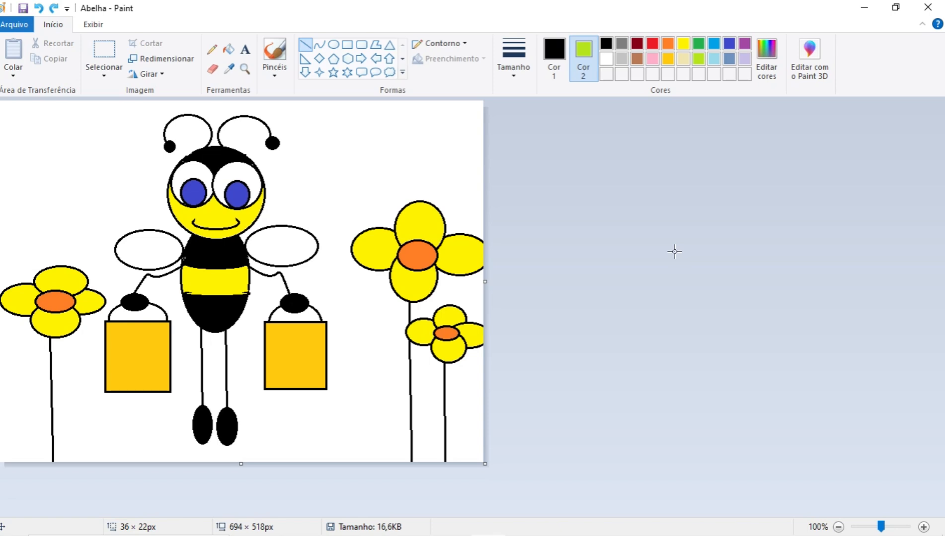
click(333, 45)
drag(14, 362, 49, 378)
click(569, 302)
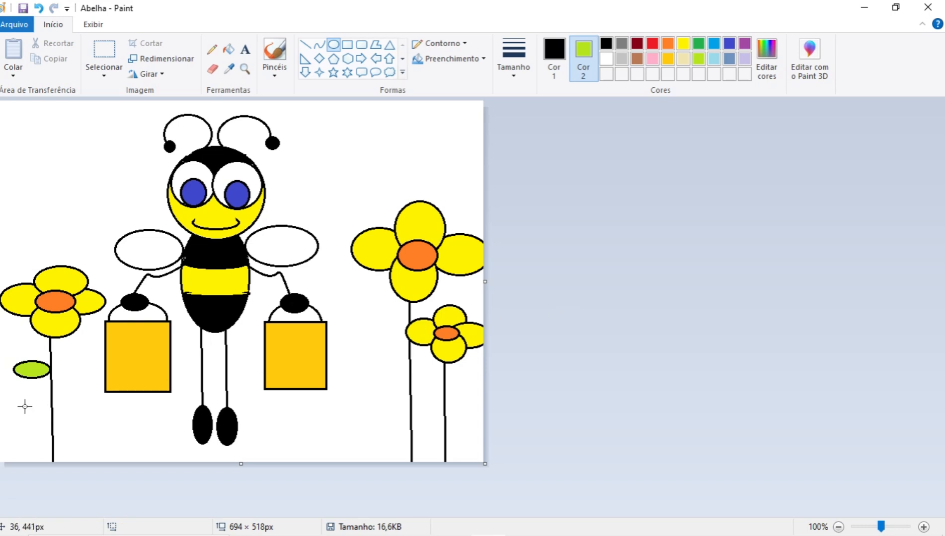
drag(52, 366, 90, 380)
click(609, 349)
Draw a pair of lime-filled oval leaves on each stem of the two flowers right of the bee.
drag(409, 363, 474, 426)
click(626, 351)
click(636, 359)
click(498, 416)
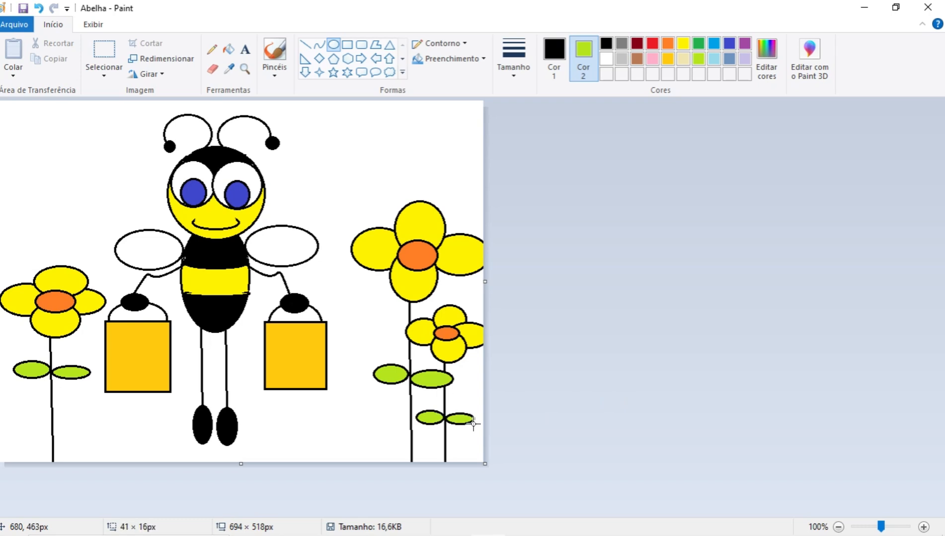
click(546, 408)
Define a very light grey custom colour (RGB 239, 239, 239), add it to the custom colours and apply it as Color 2.
click(770, 54)
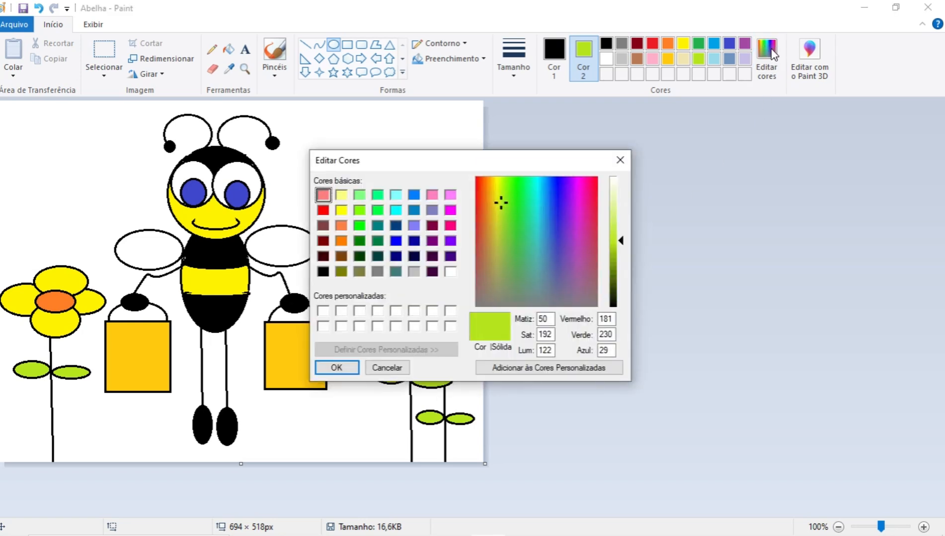
click(503, 302)
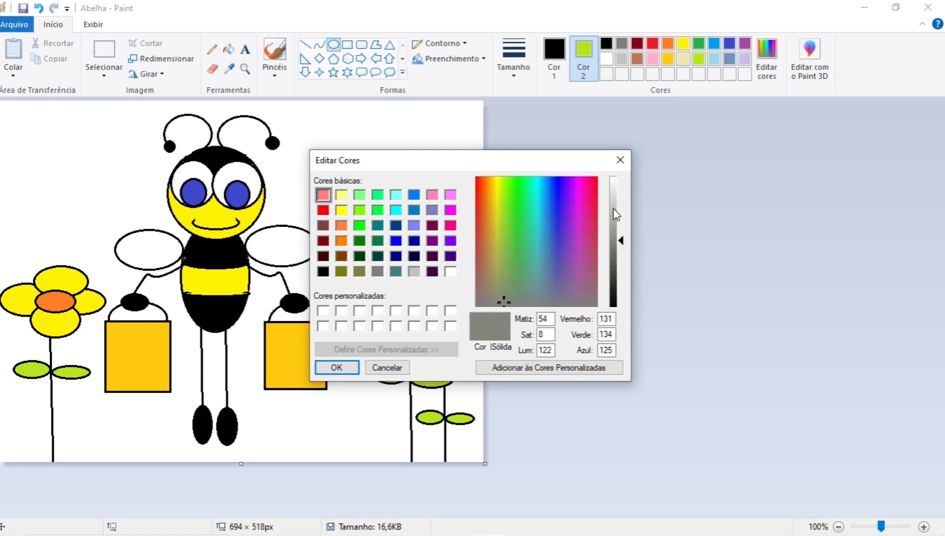
click(614, 193)
click(616, 187)
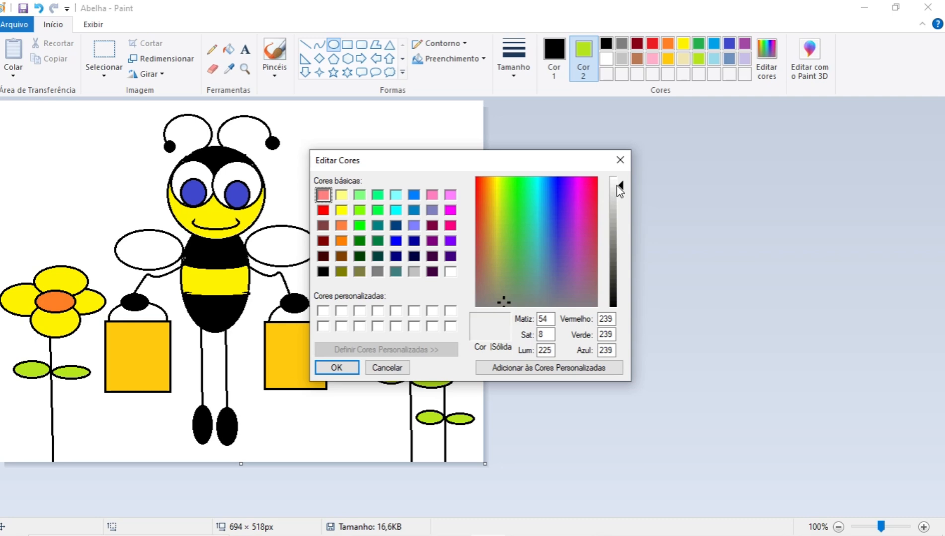
click(514, 369)
click(337, 368)
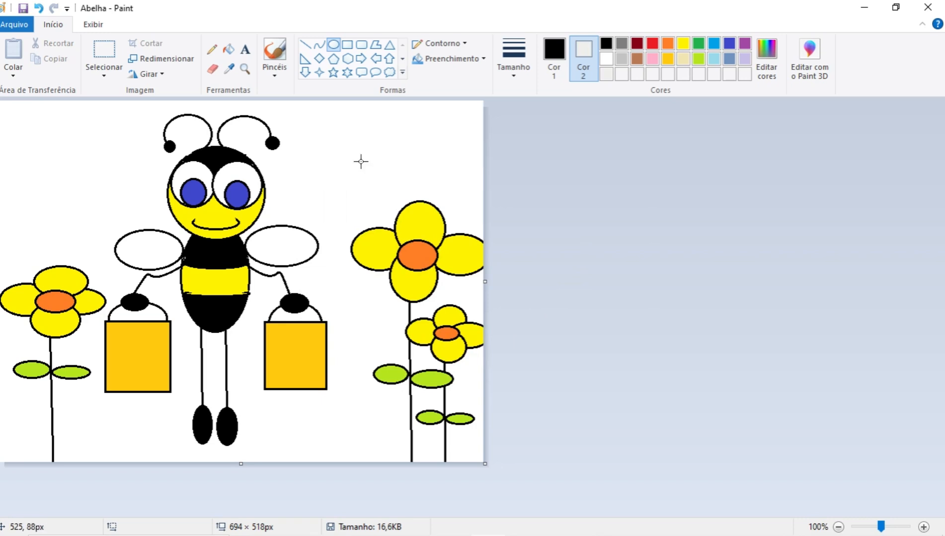
Fill both of the bee's wings with the very light grey custom colour.
click(228, 49)
click(283, 244)
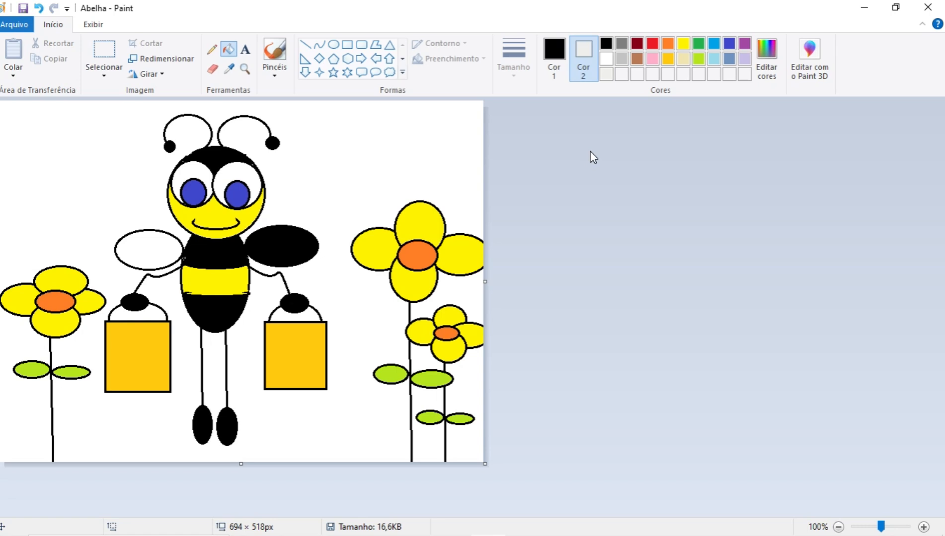
key(ctrl+z)
click(554, 48)
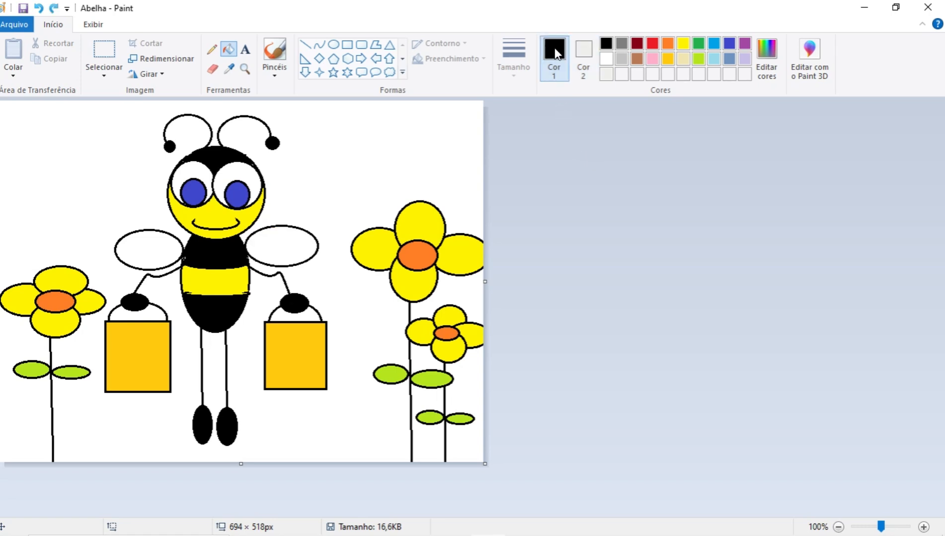
click(624, 60)
click(606, 73)
click(272, 244)
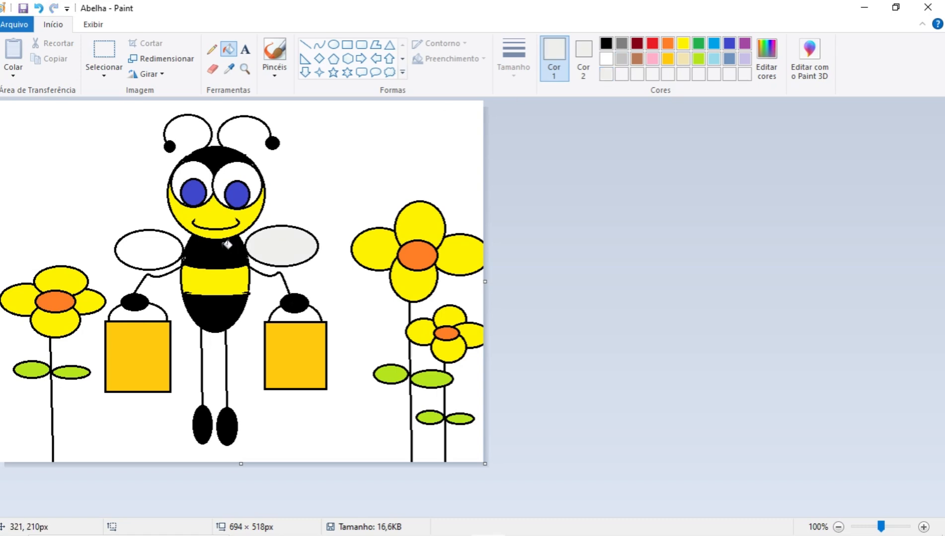
click(151, 251)
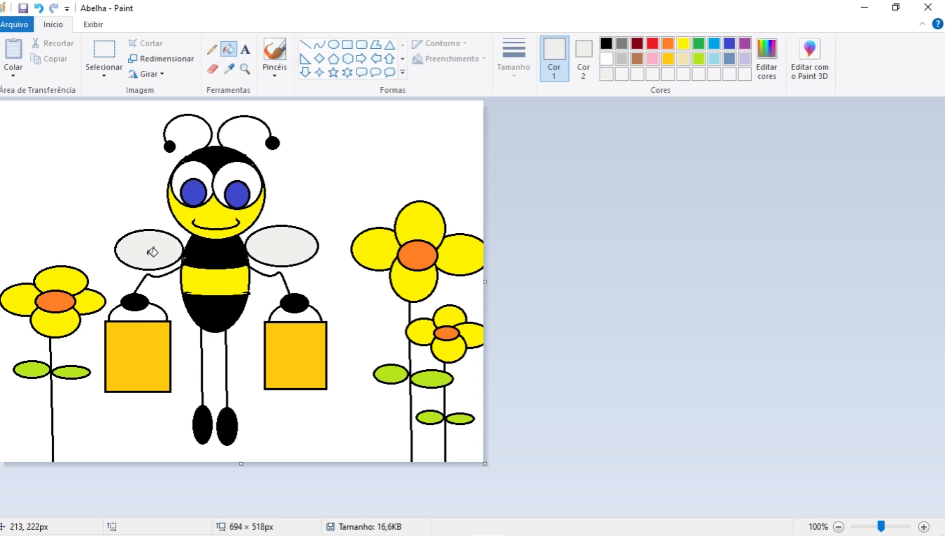
Fill the whole background light turquoise, including the areas inside the bucket handles and the gaps between the right-hand flowers and stems.
click(714, 59)
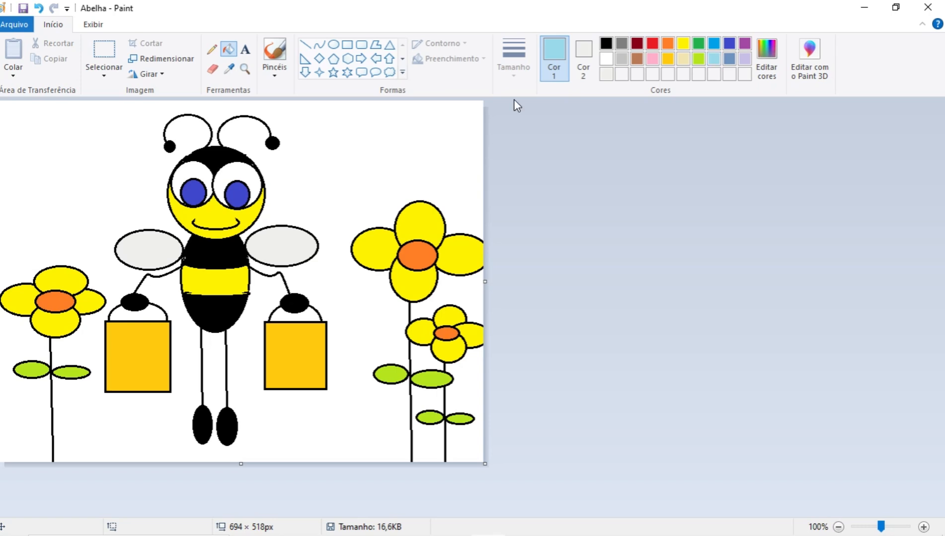
click(325, 158)
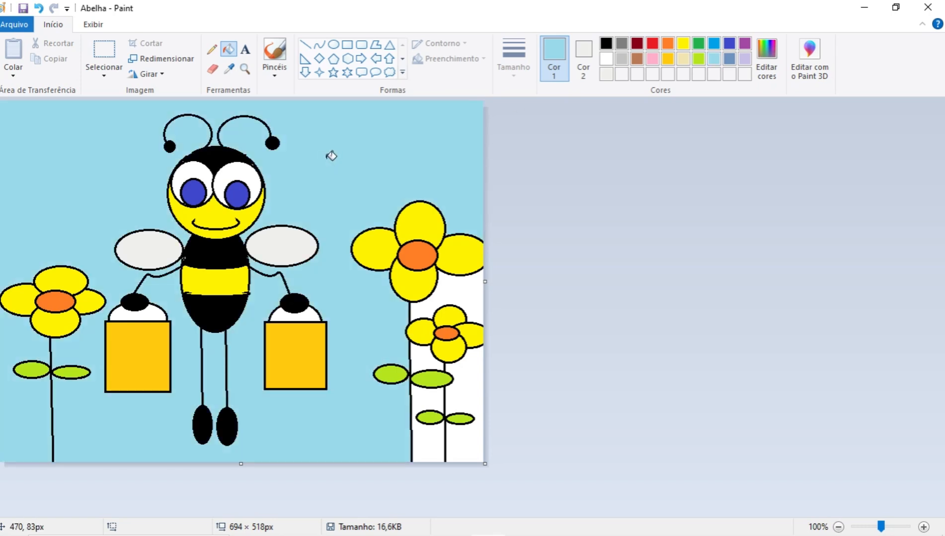
click(156, 313)
click(282, 313)
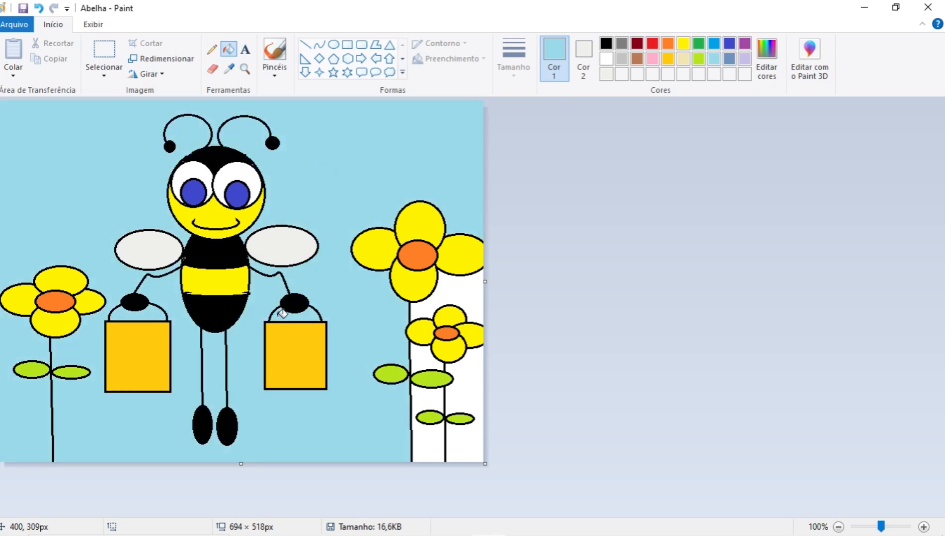
click(428, 304)
click(422, 351)
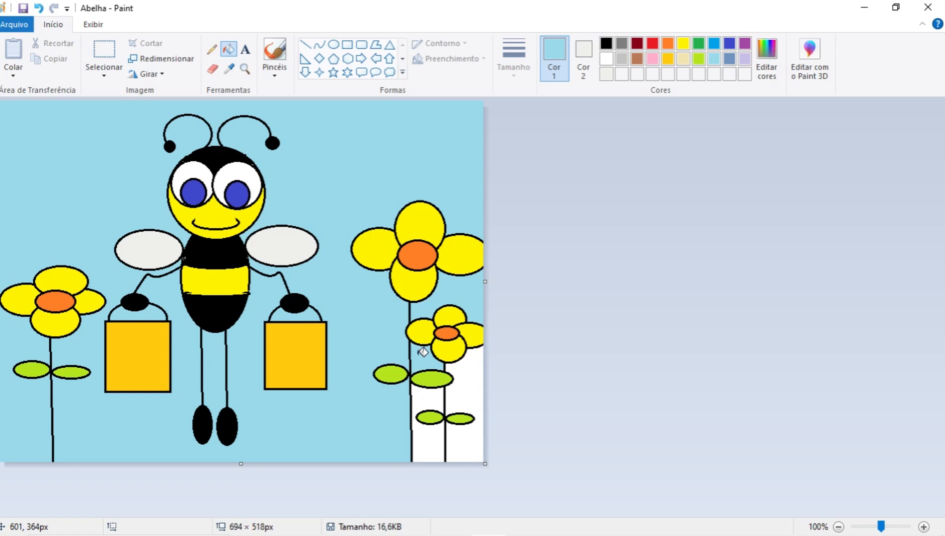
click(425, 390)
click(465, 392)
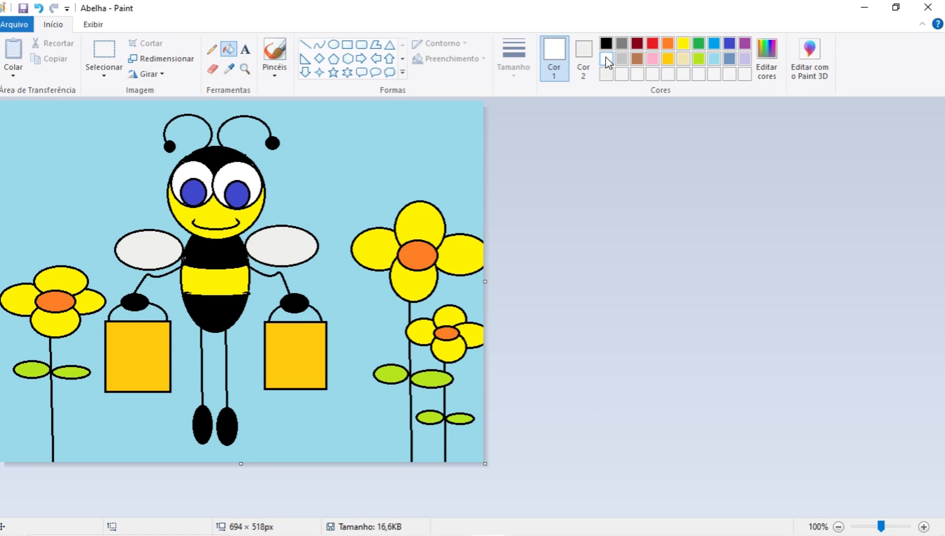
Draw a white cloud from overlapping ovals without outline in the sky above the large right-hand flower.
click(606, 44)
click(584, 50)
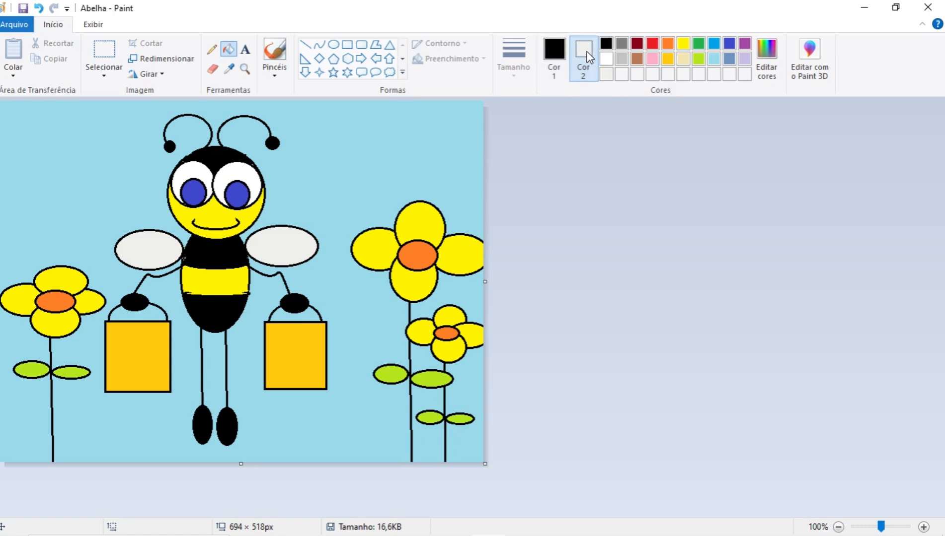
click(606, 59)
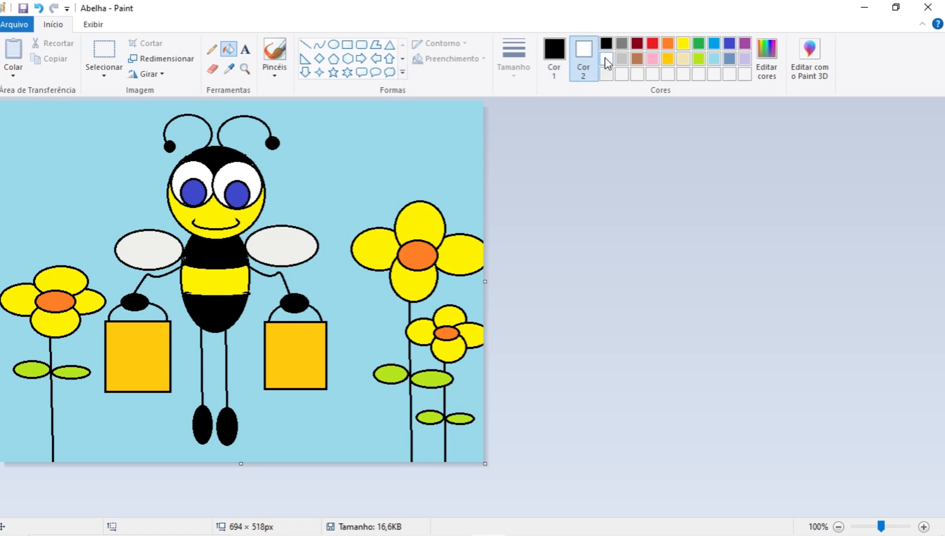
click(337, 46)
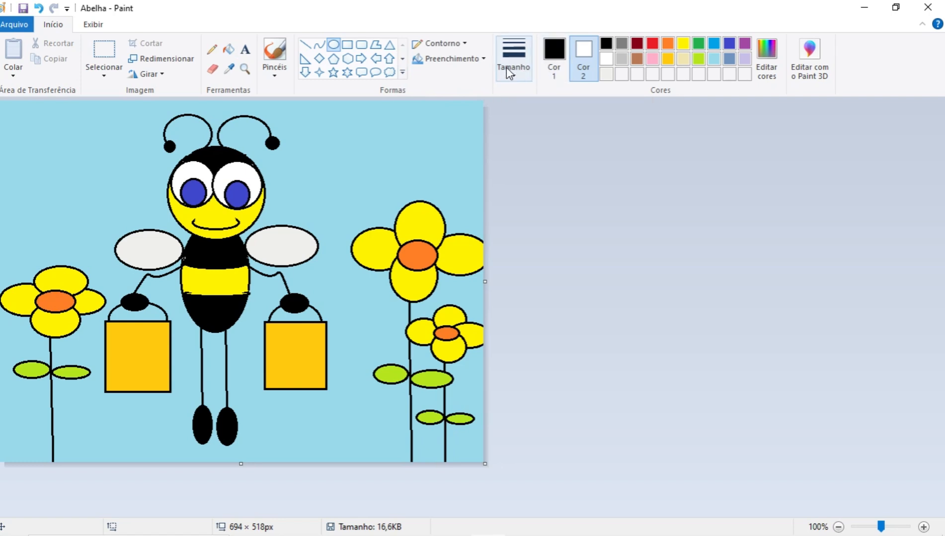
click(461, 45)
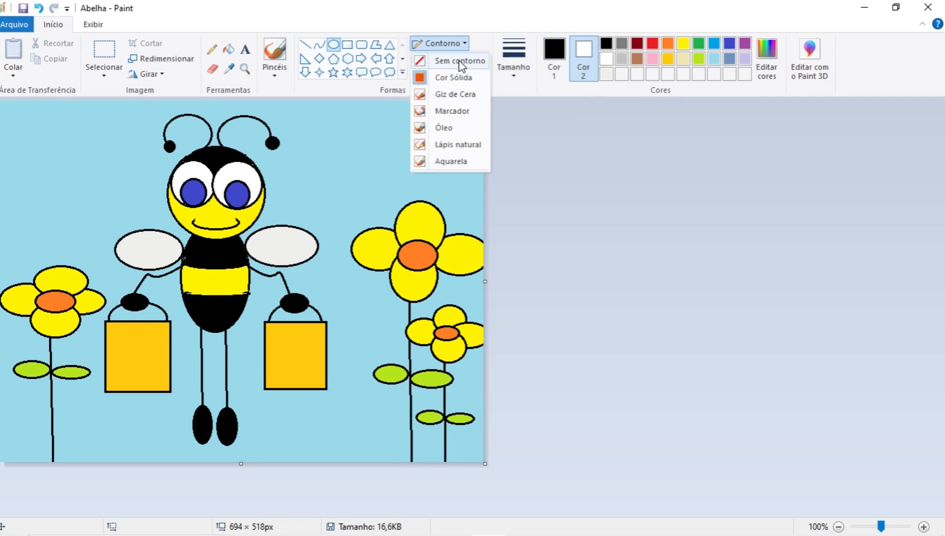
click(461, 64)
drag(317, 121, 375, 148)
click(438, 140)
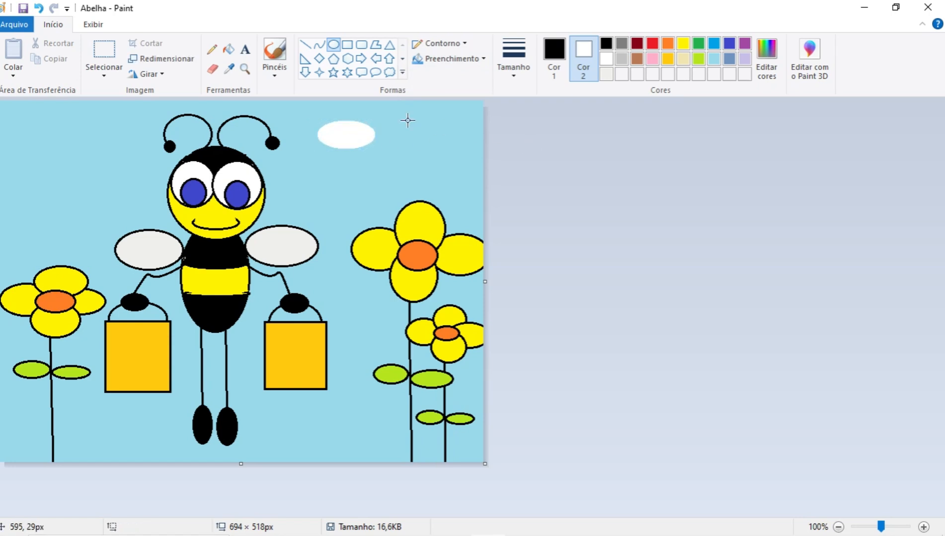
drag(341, 115, 426, 148)
click(436, 144)
click(543, 142)
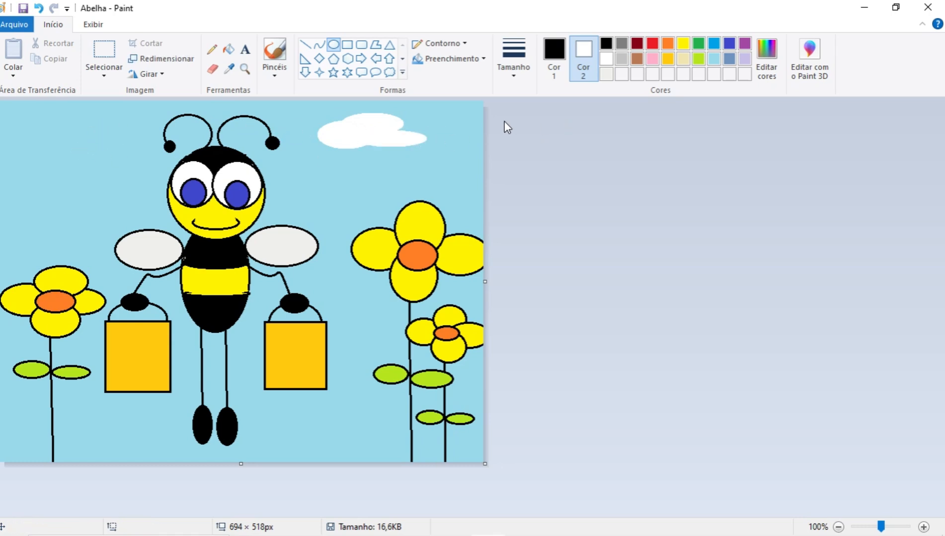
Draw a yellow sun about 131 × 124 px in the sky left of the bee, with a solid orange outline of the thickest size.
click(462, 43)
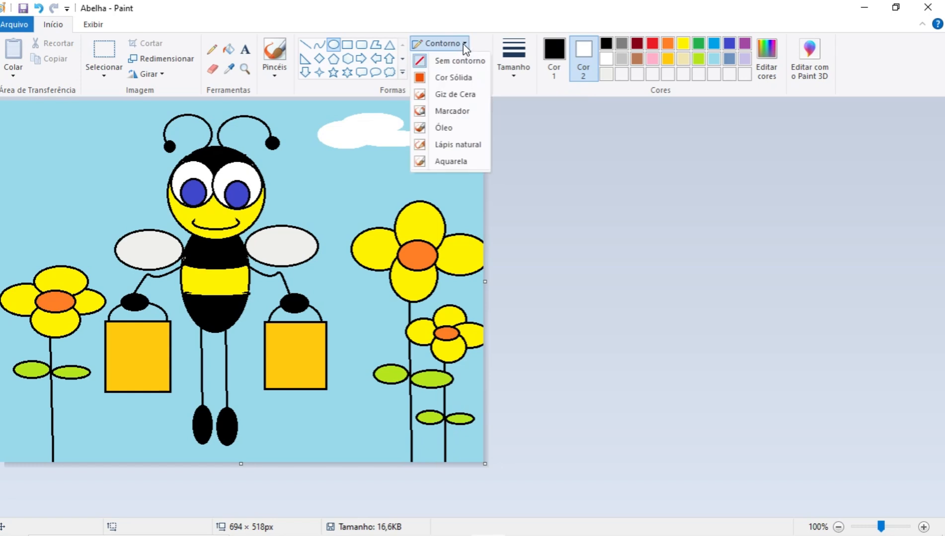
click(458, 77)
click(550, 59)
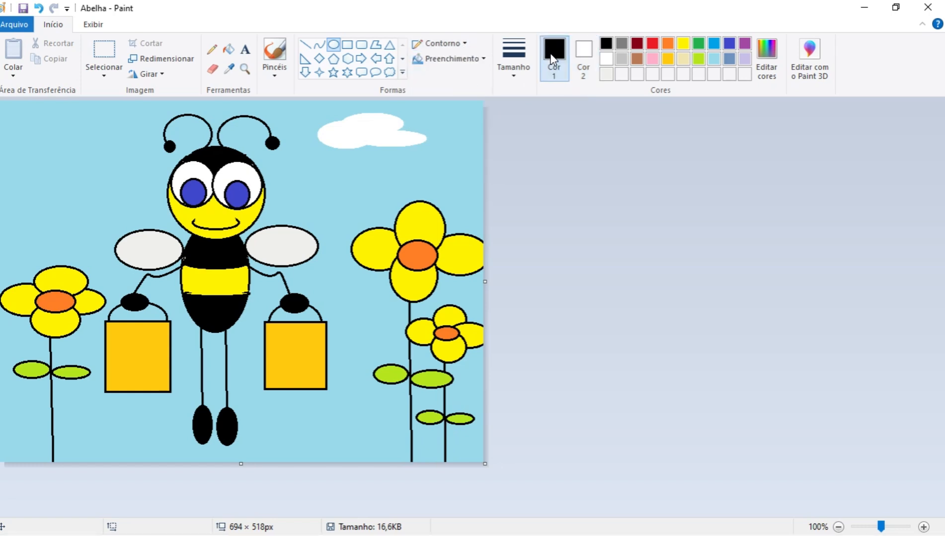
click(666, 44)
click(582, 55)
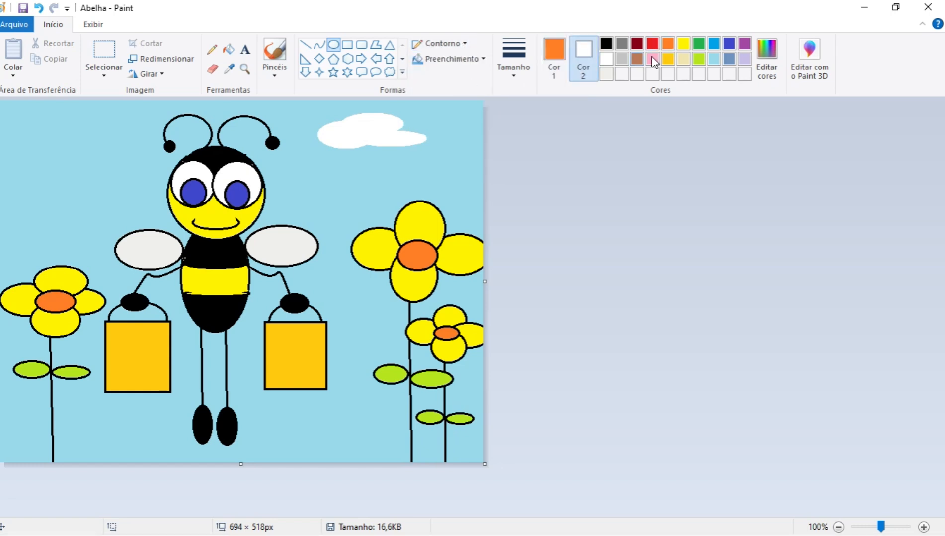
click(683, 46)
drag(34, 127, 124, 213)
click(513, 74)
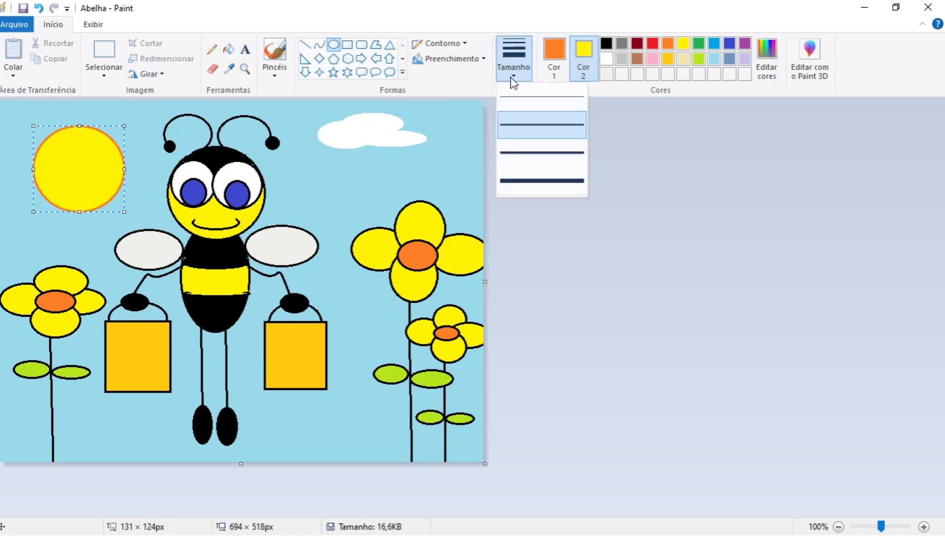
click(507, 188)
click(531, 178)
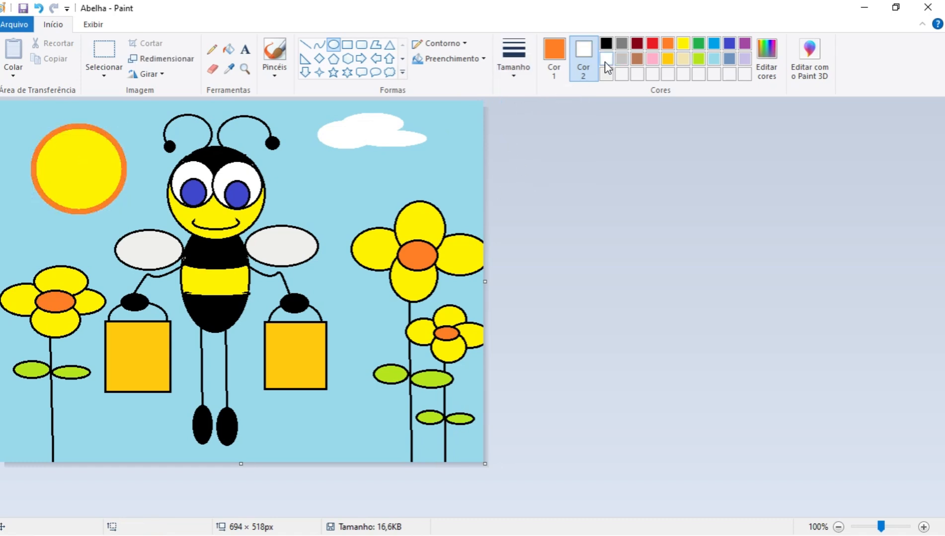
Draw two small white clouds from ovals without outline over the sun's lower left and right edges, and save the drawing.
click(562, 58)
click(607, 44)
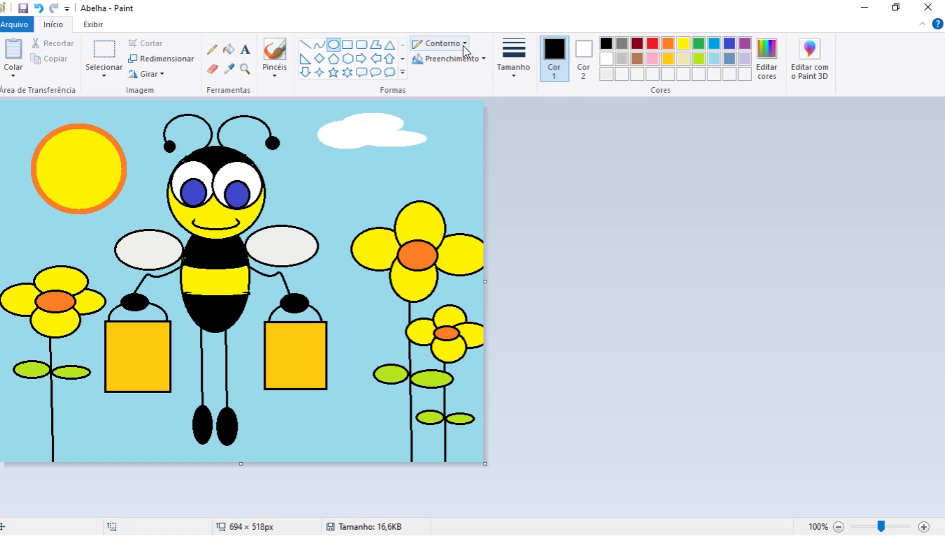
click(463, 46)
click(460, 64)
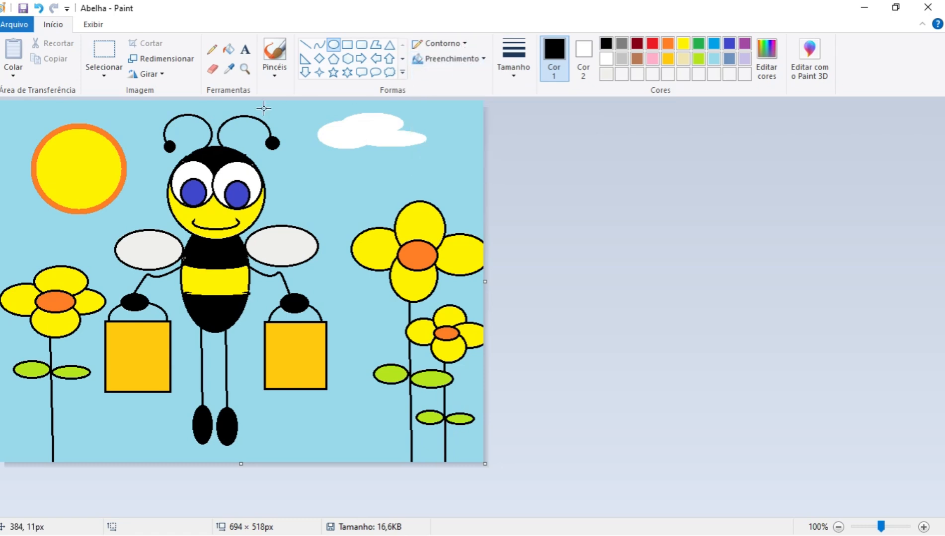
drag(90, 177, 142, 185)
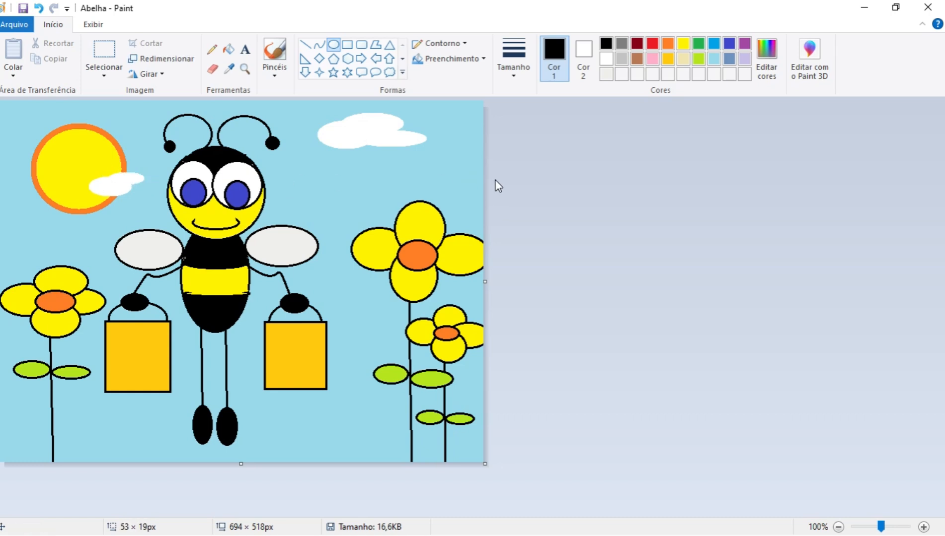
drag(11, 183, 69, 208)
click(505, 241)
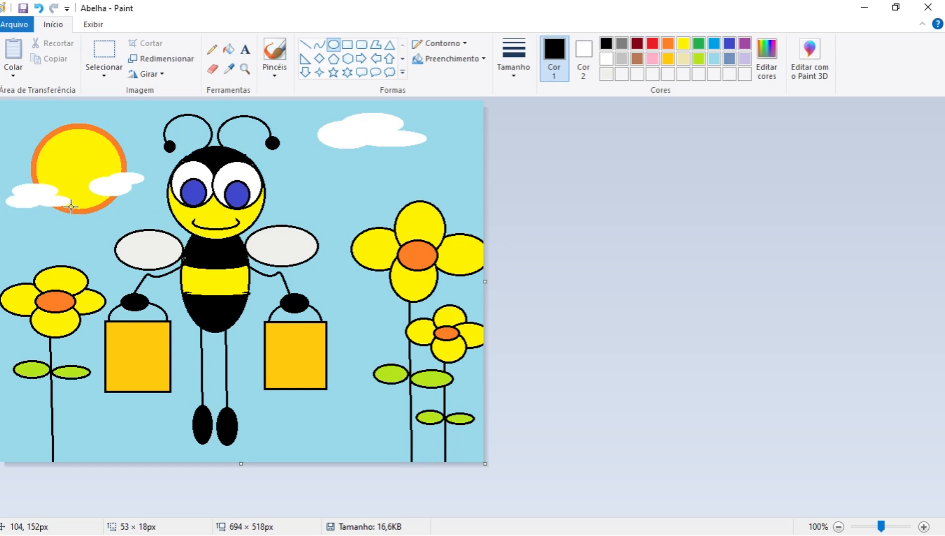
click(514, 208)
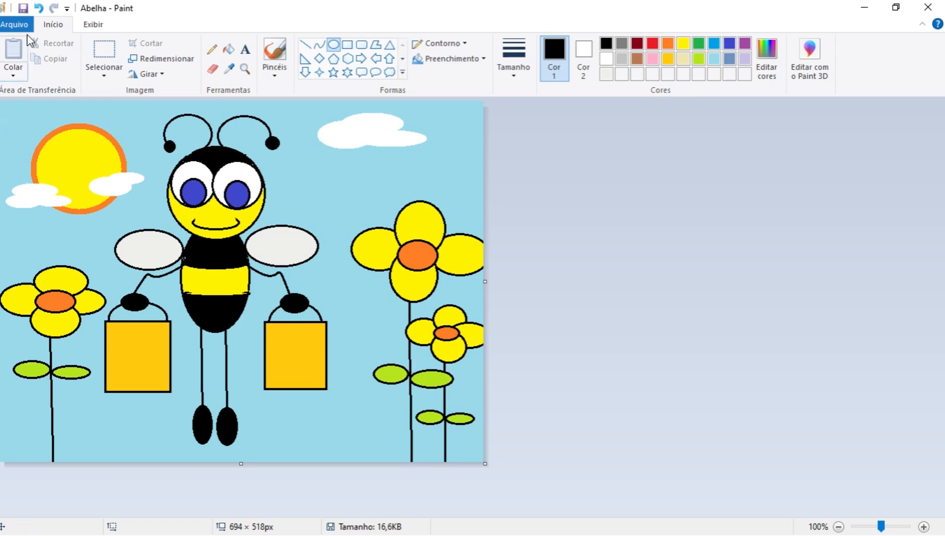
click(23, 8)
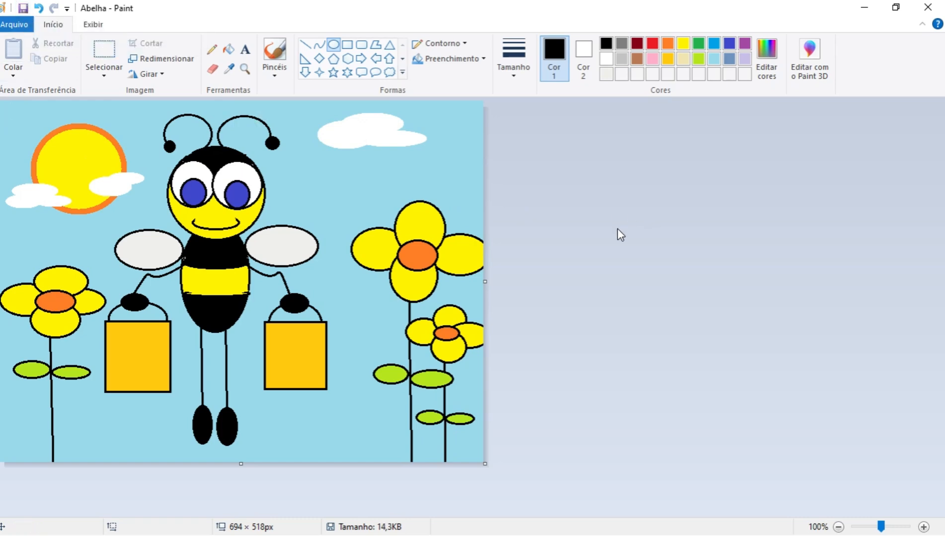